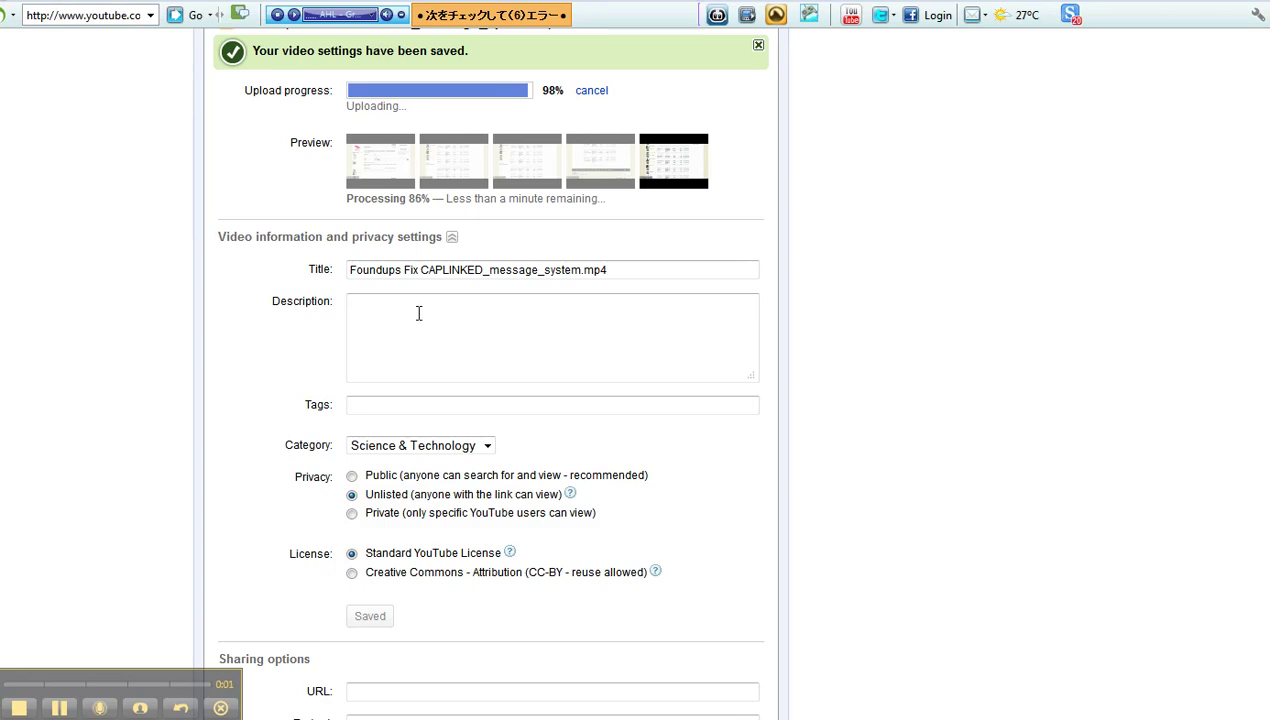
Place the cursor in the title right after 'Foundups Fix', just before CAPLINKED
left_click(385, 299)
left_click(388, 270)
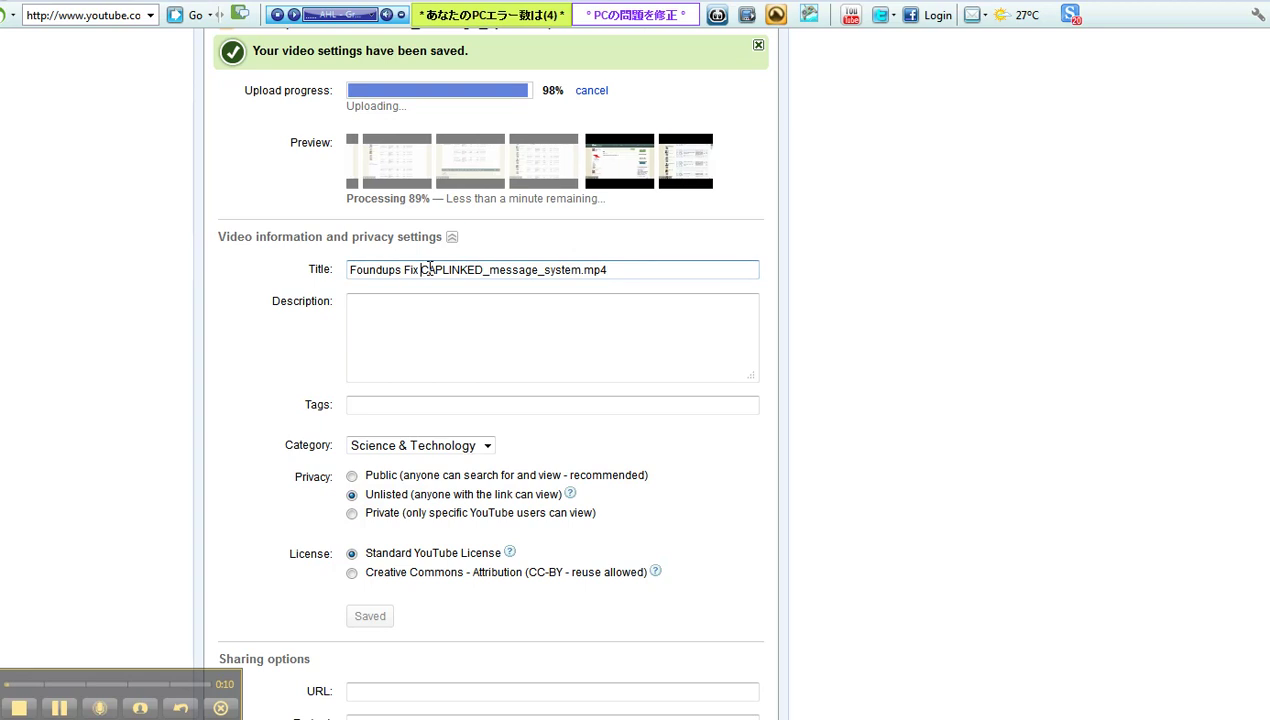
left_click(421, 271)
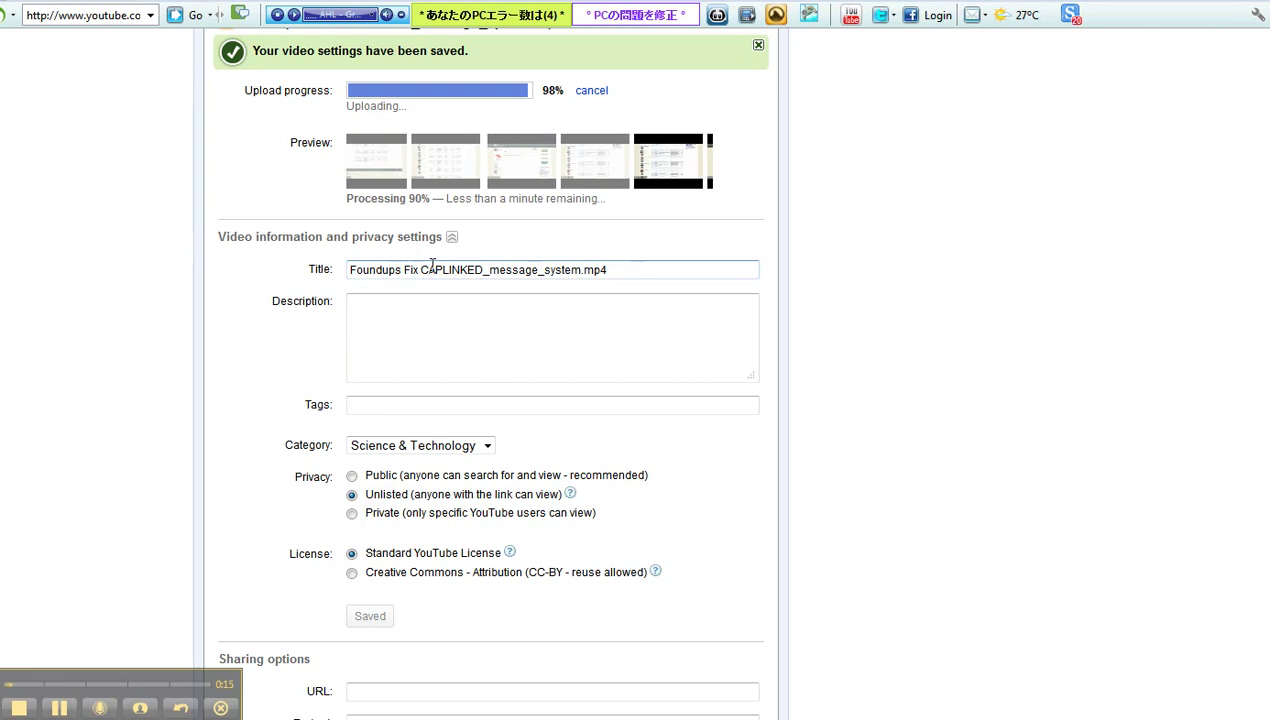
Insert the colon into the title and clear the tag text started in this video's Tags field
type(":")
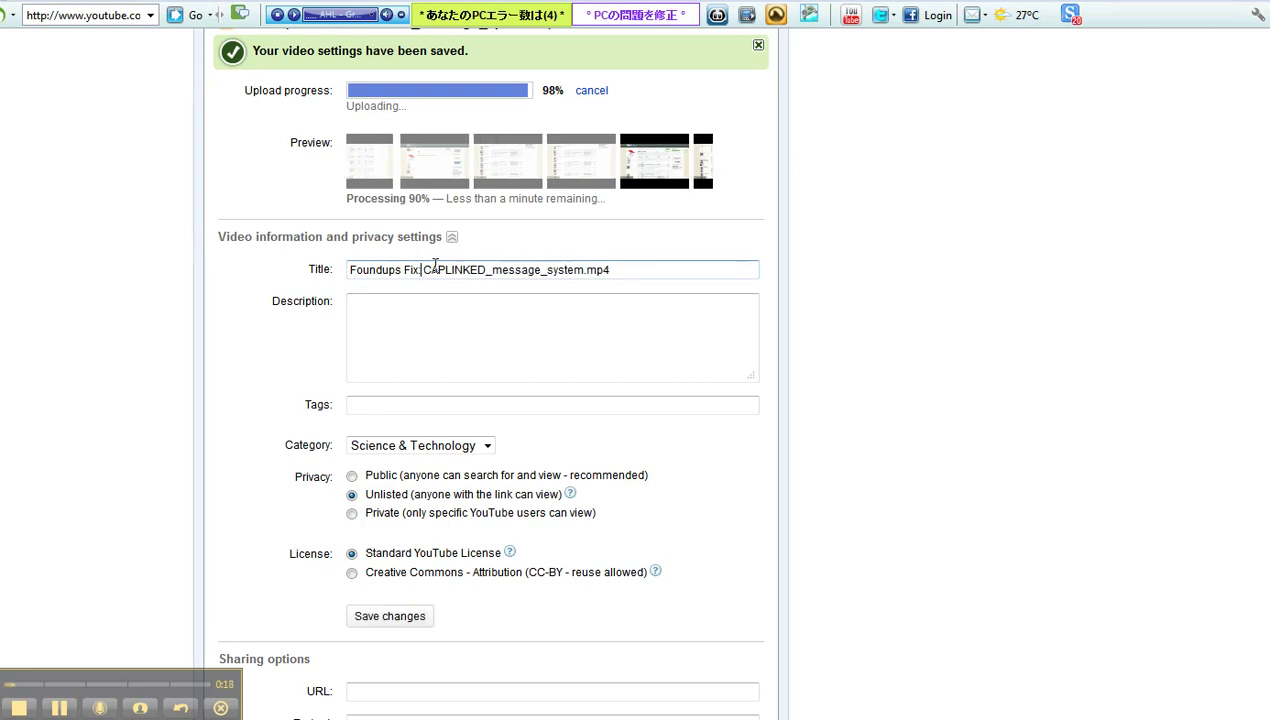
left_click(488, 338)
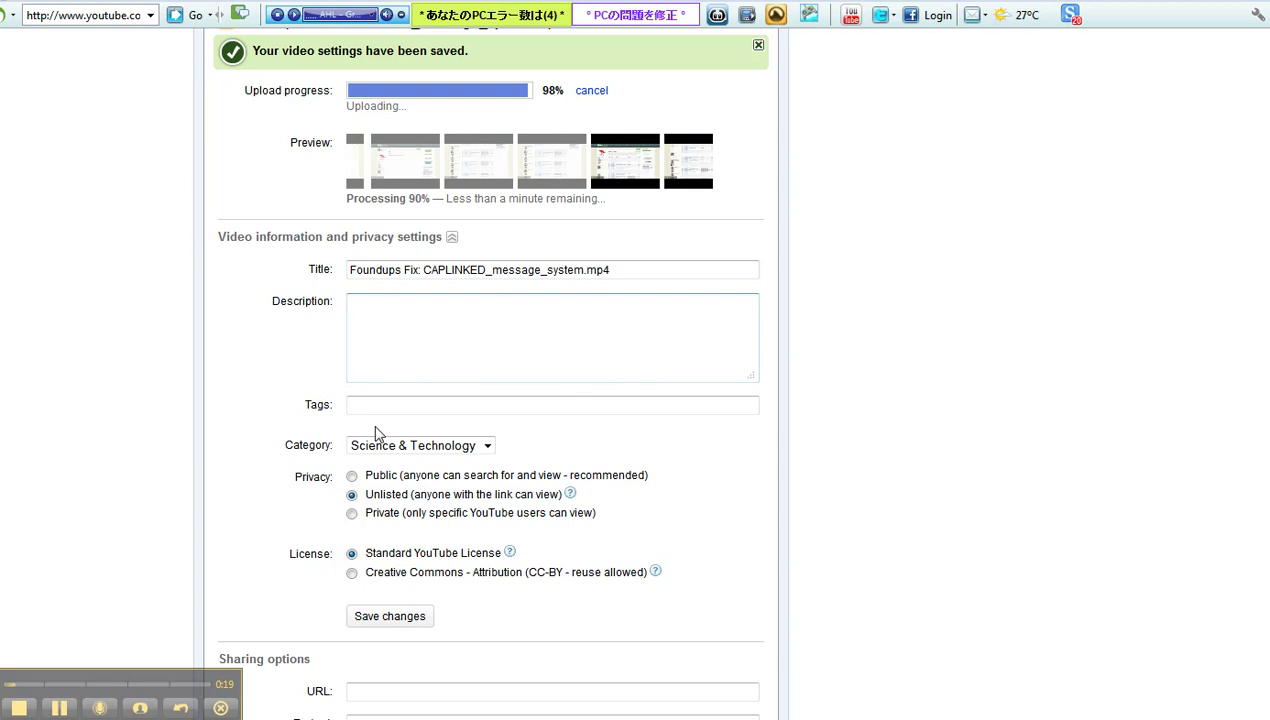
left_click(383, 406)
type("F")
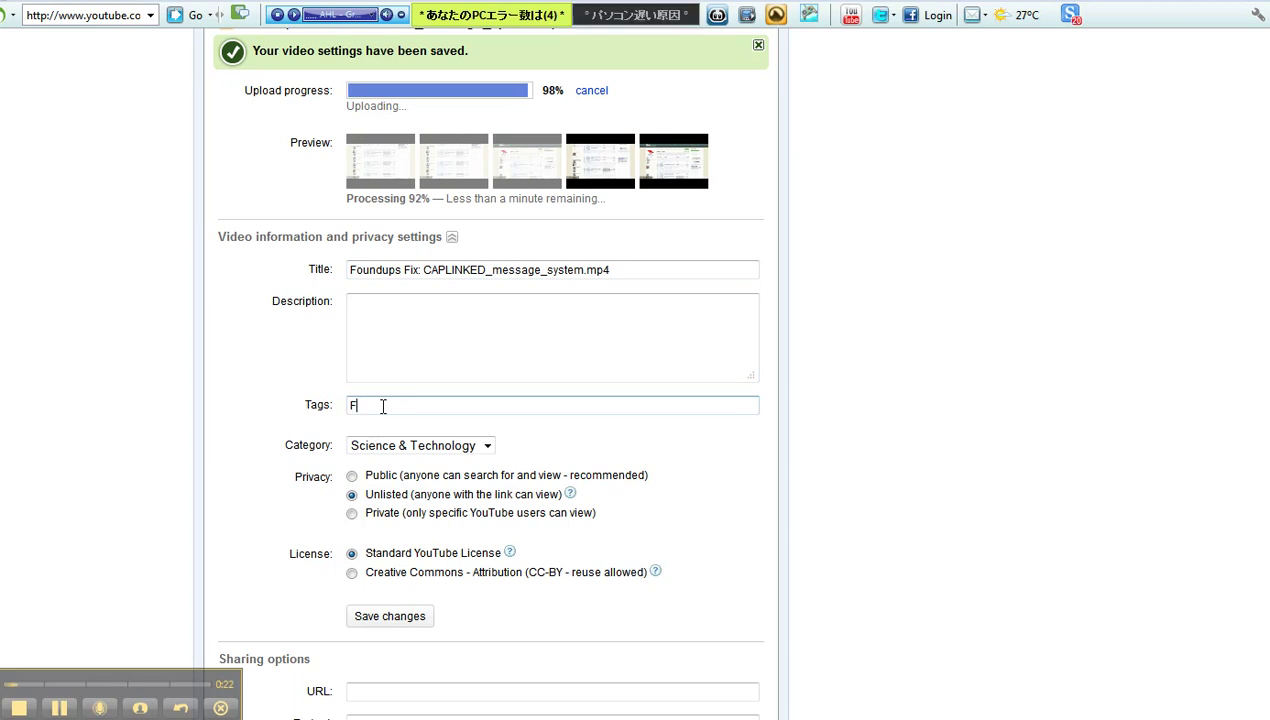
type("oundups foundups")
key("BackSpace")
key("BackSpace")
key("BackSpace")
key("BackSpace")
key("BackSpace")
key("BackSpace")
key("BackSpace")
key("BackSpace")
key("BackSpace")
key("BackSpace")
key("BackSpace")
key("BackSpace")
key("BackSpace")
key("BackSpace")
key("BackSpace")
key("BackSpace")
key("BackSpace")
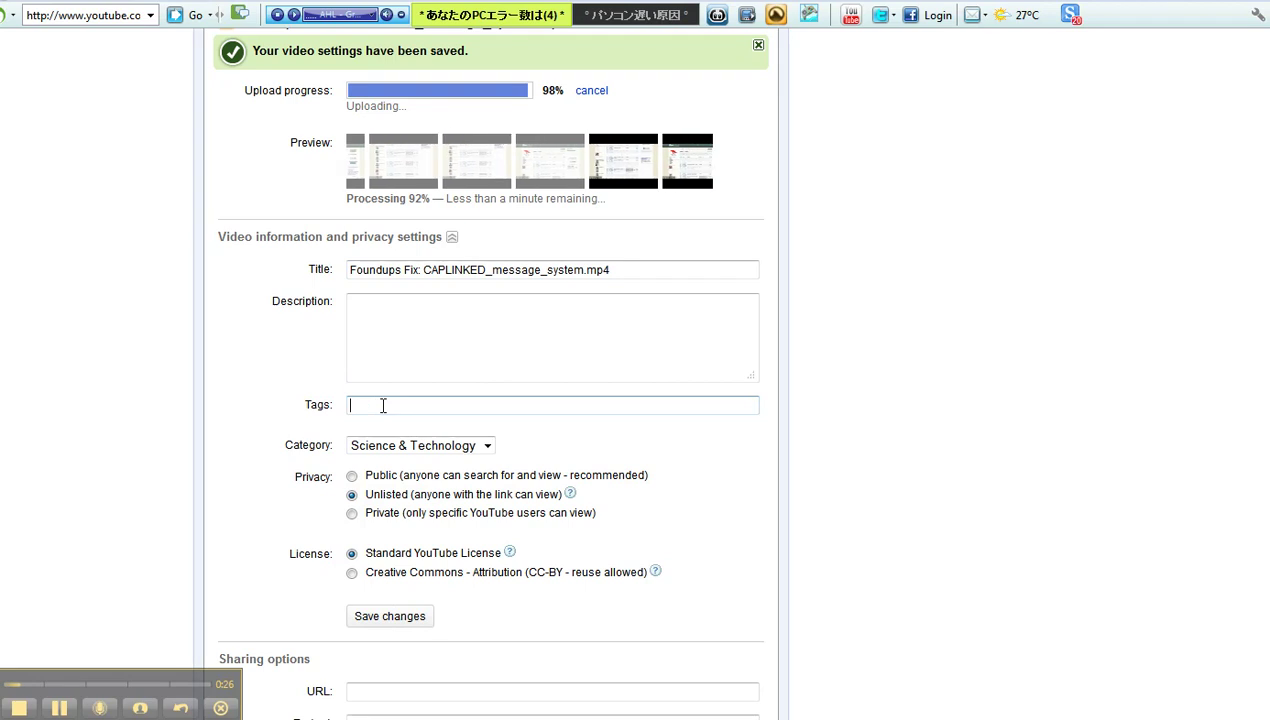
Scroll up to the earlier OIF Talk GMAIL video and select its entire tag list
scroll(383, 406, "up", 5)
scroll(385, 413, "up", 1)
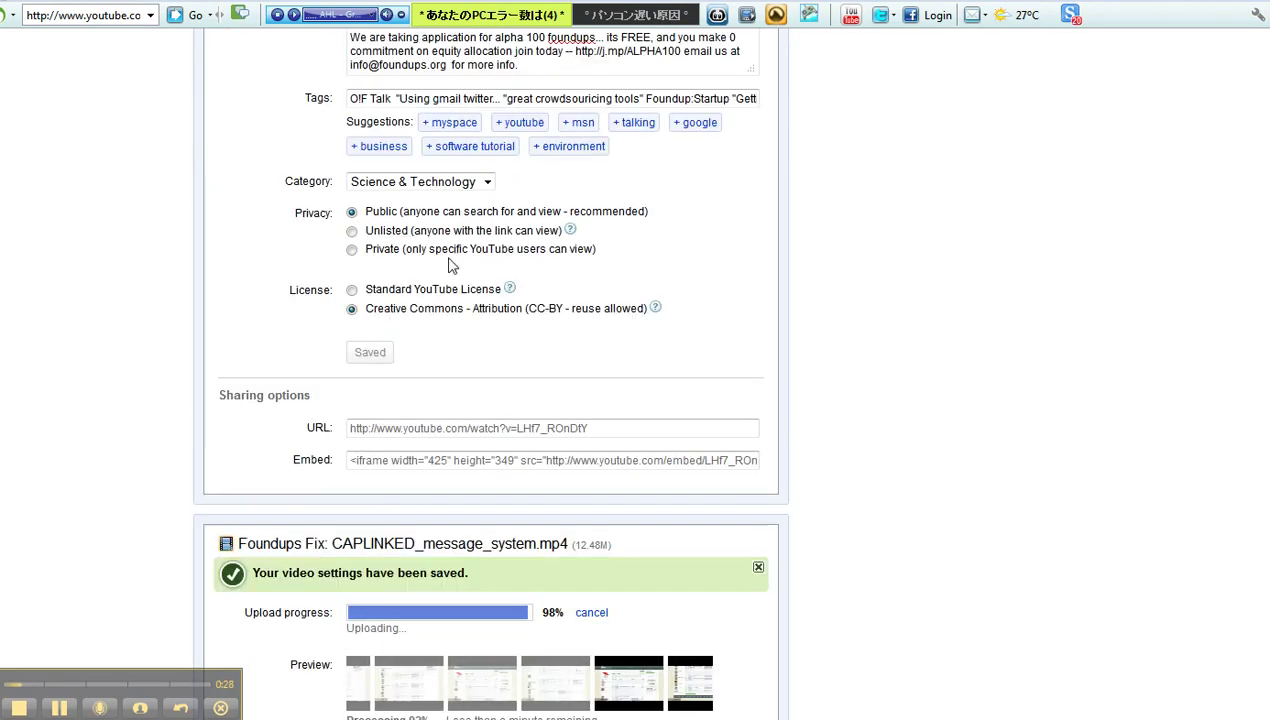
scroll(449, 265, "up", 1)
triple_click(456, 206)
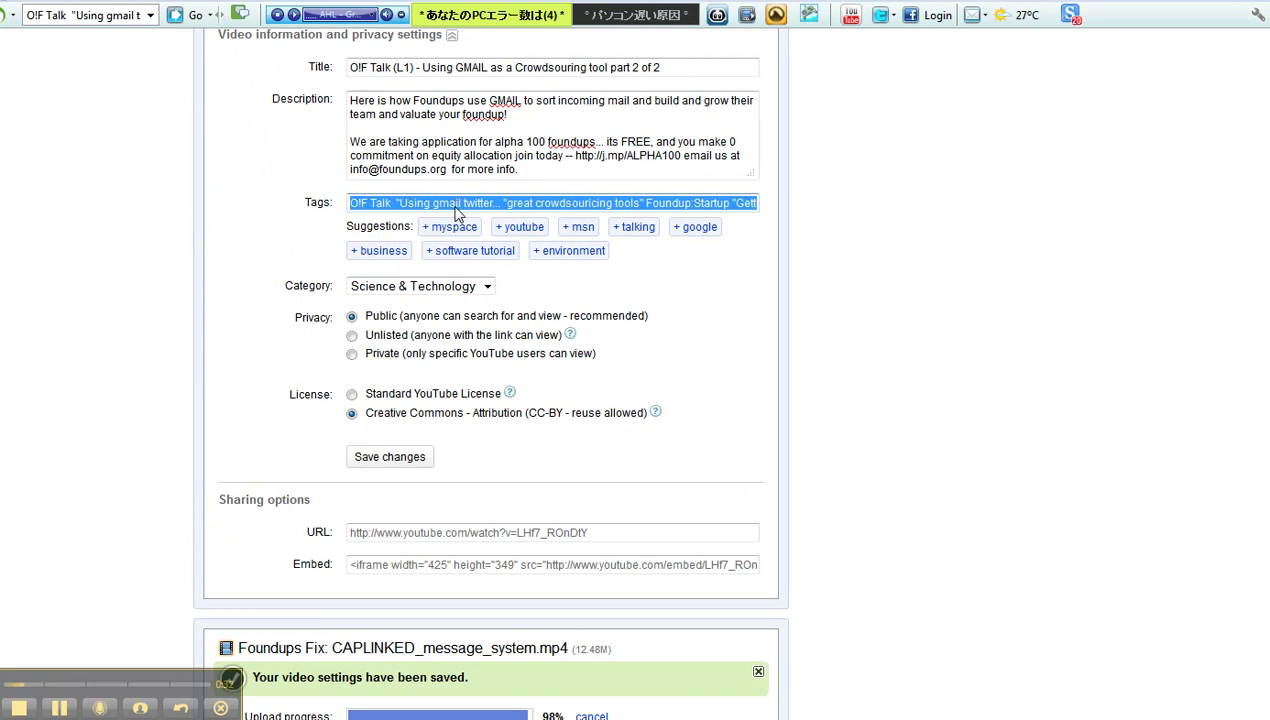
Paste the copied tags and replace the leading O!F Talk tag with "Foundup Fix"
left_click(388, 93)
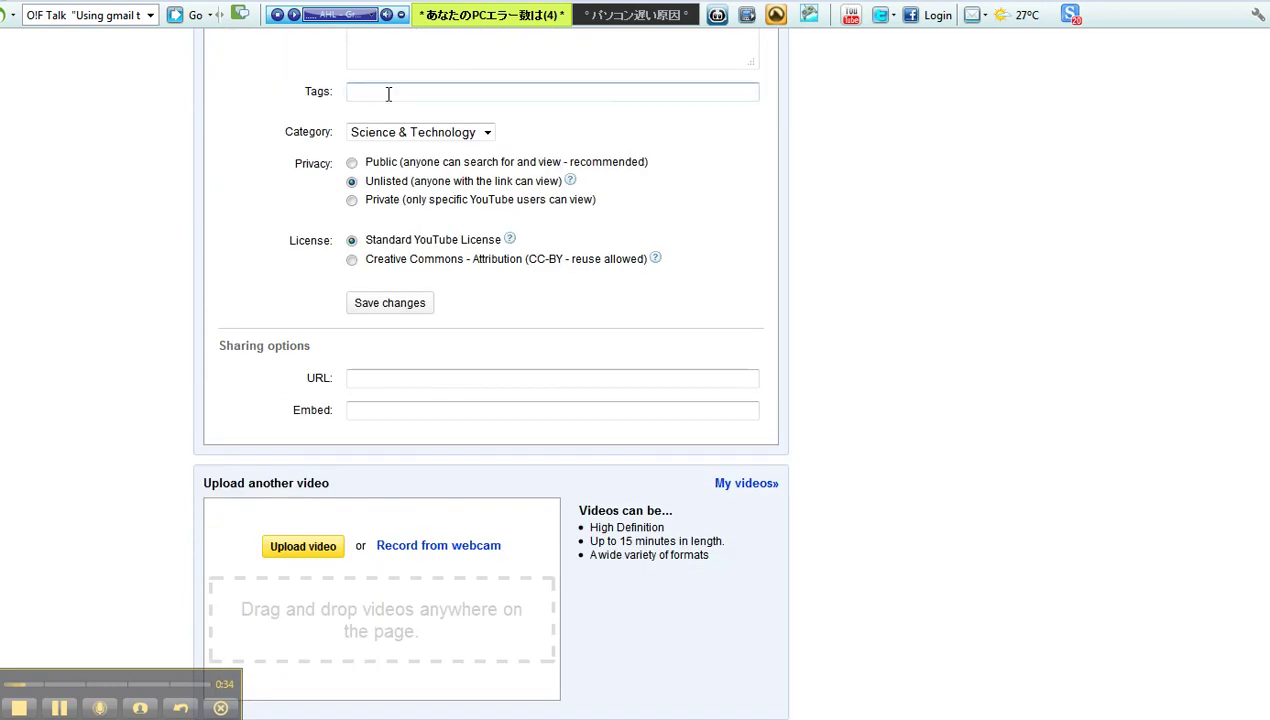
key("ctrl+v")
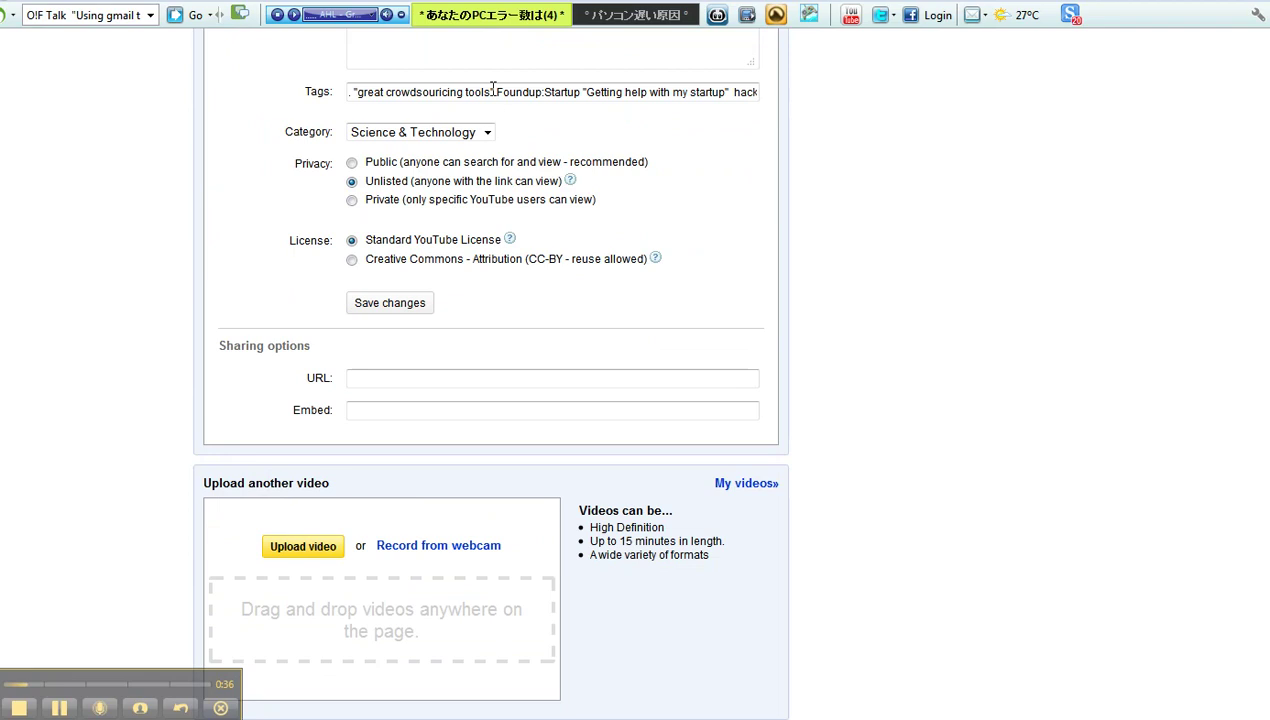
left_click_drag(490, 88, 320, 88)
left_click(388, 92)
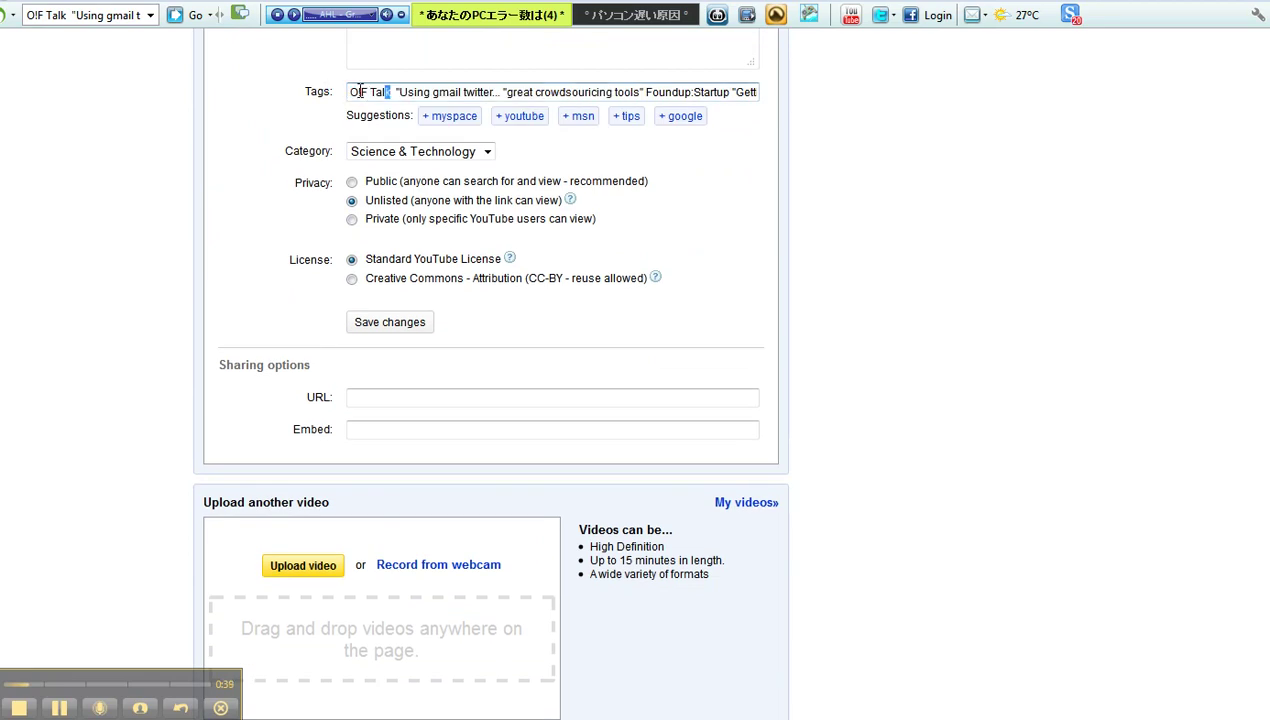
left_click(349, 92, "shift")
type("Foundup")
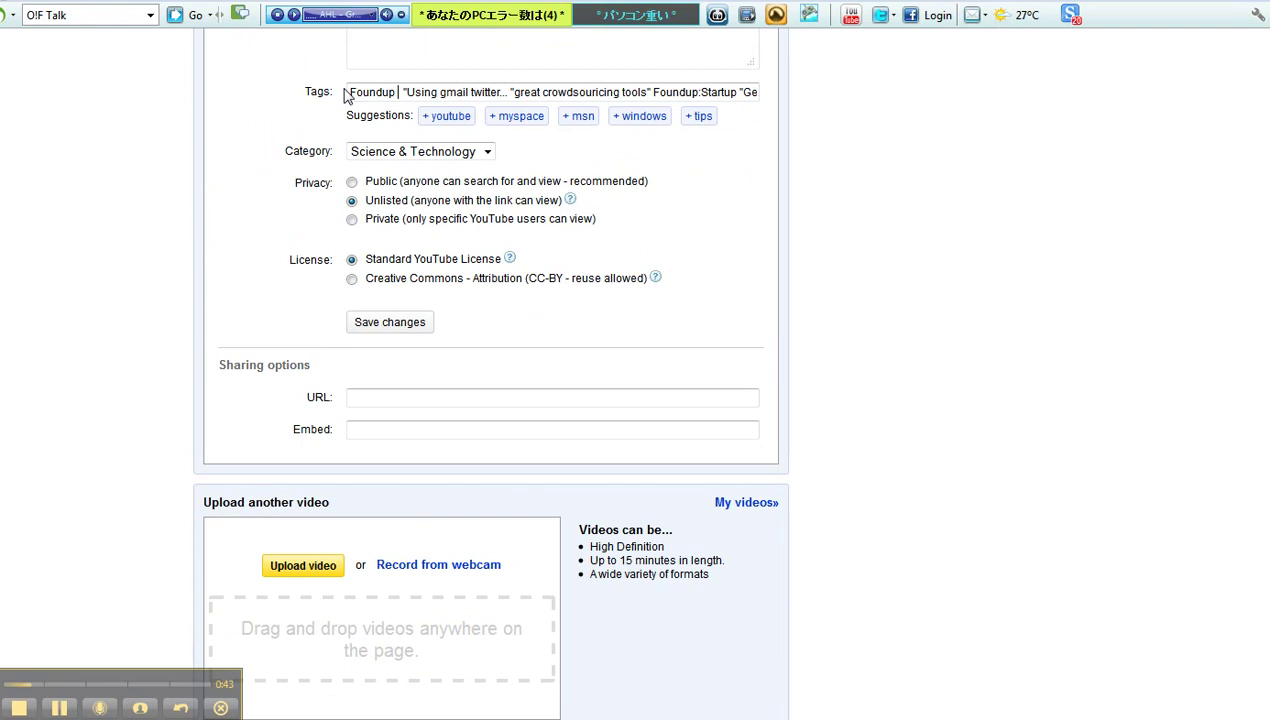
type(" Fix\"")
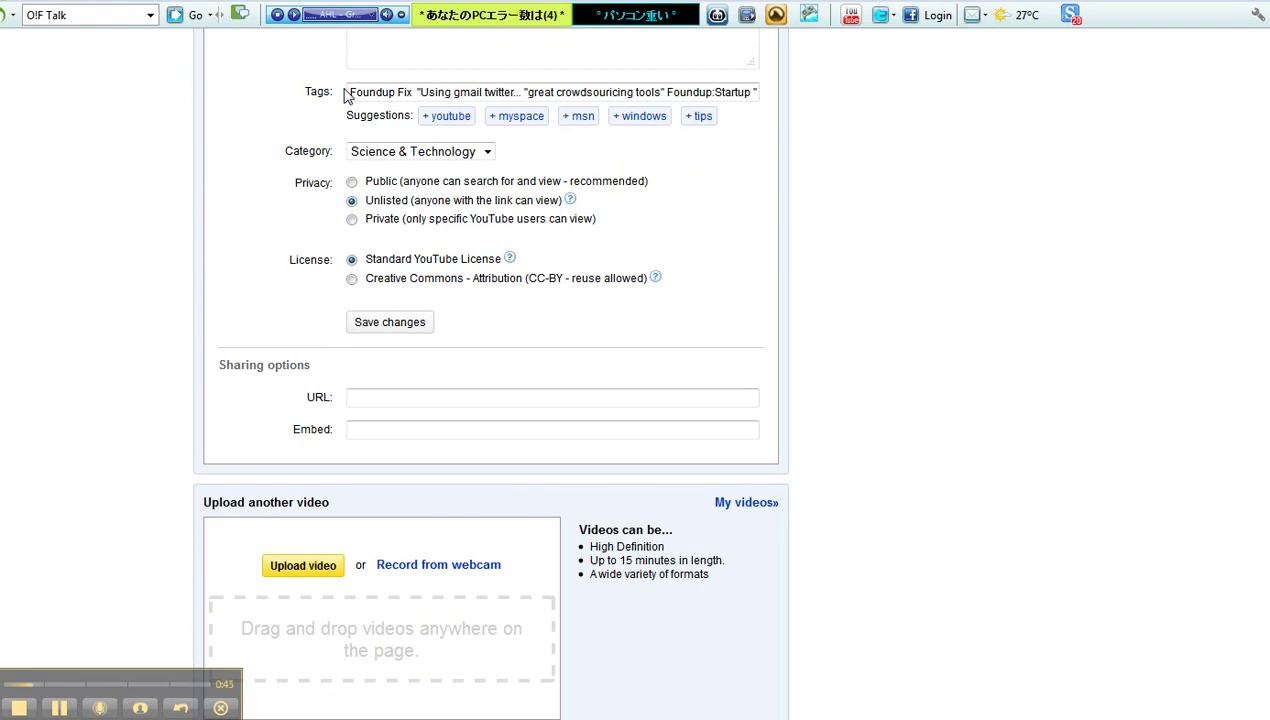
type(" \"")
key("Left")
key("Left")
key("Left")
key("Left")
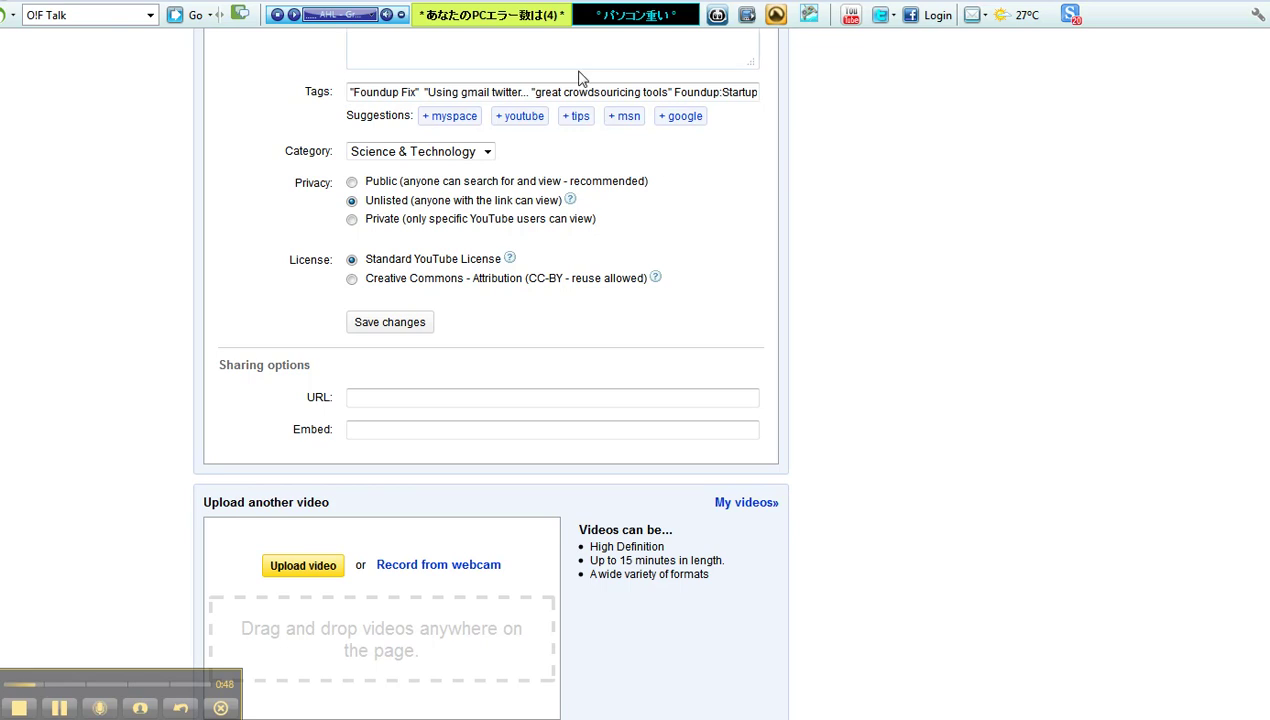
key("Home")
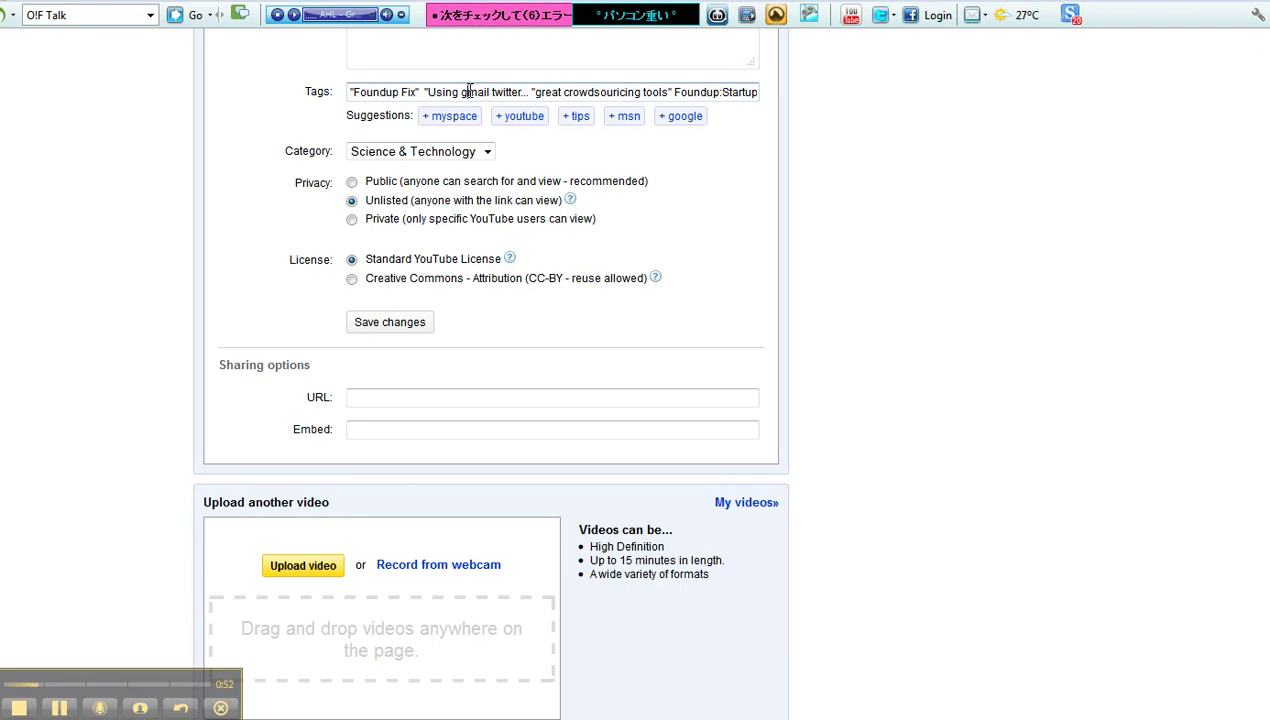
Replace the 'Using gmail twitter' tag text with 'message system Caplinked' and append 'improvement' at the end
left_click_drag(429, 93, 672, 90)
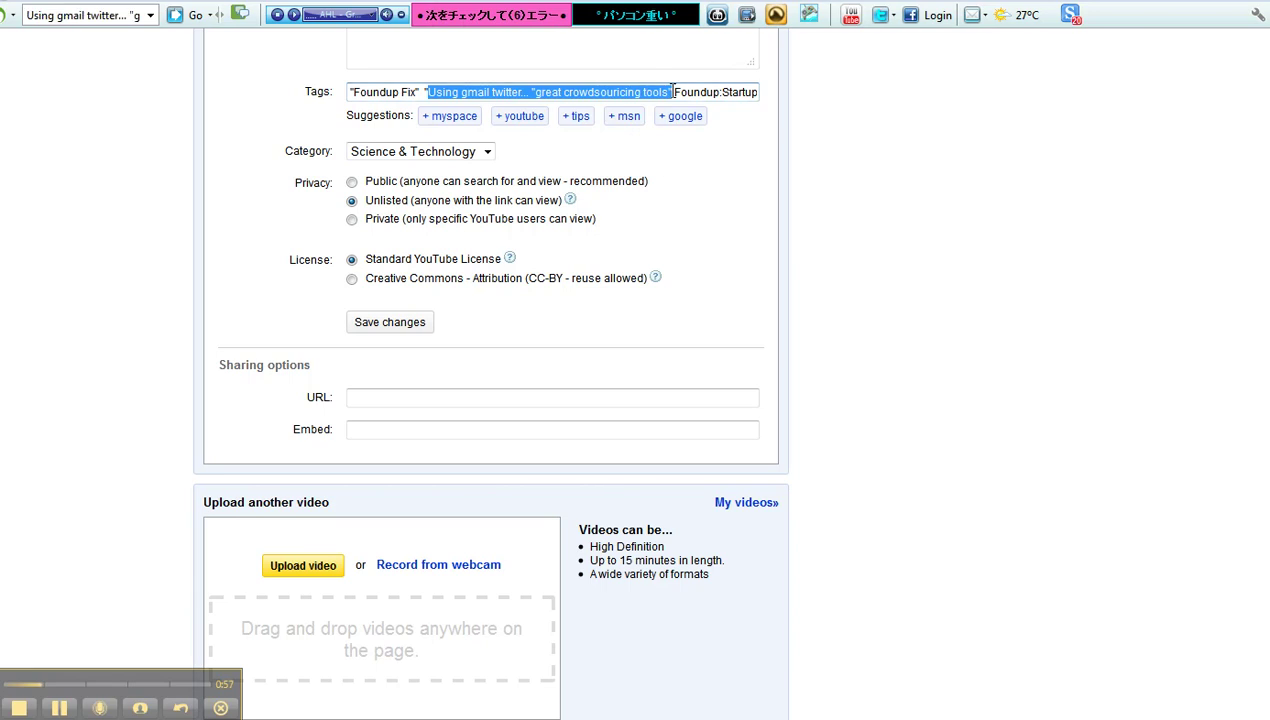
key("BackSpace")
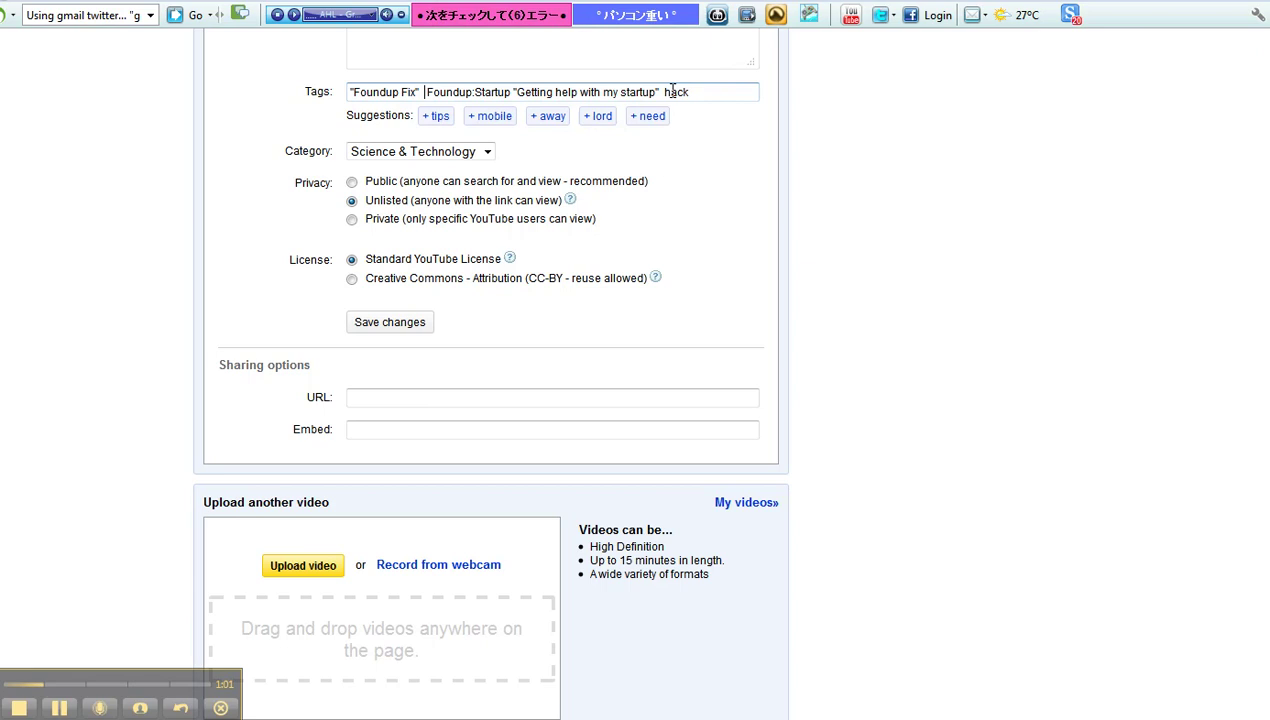
type("messa")
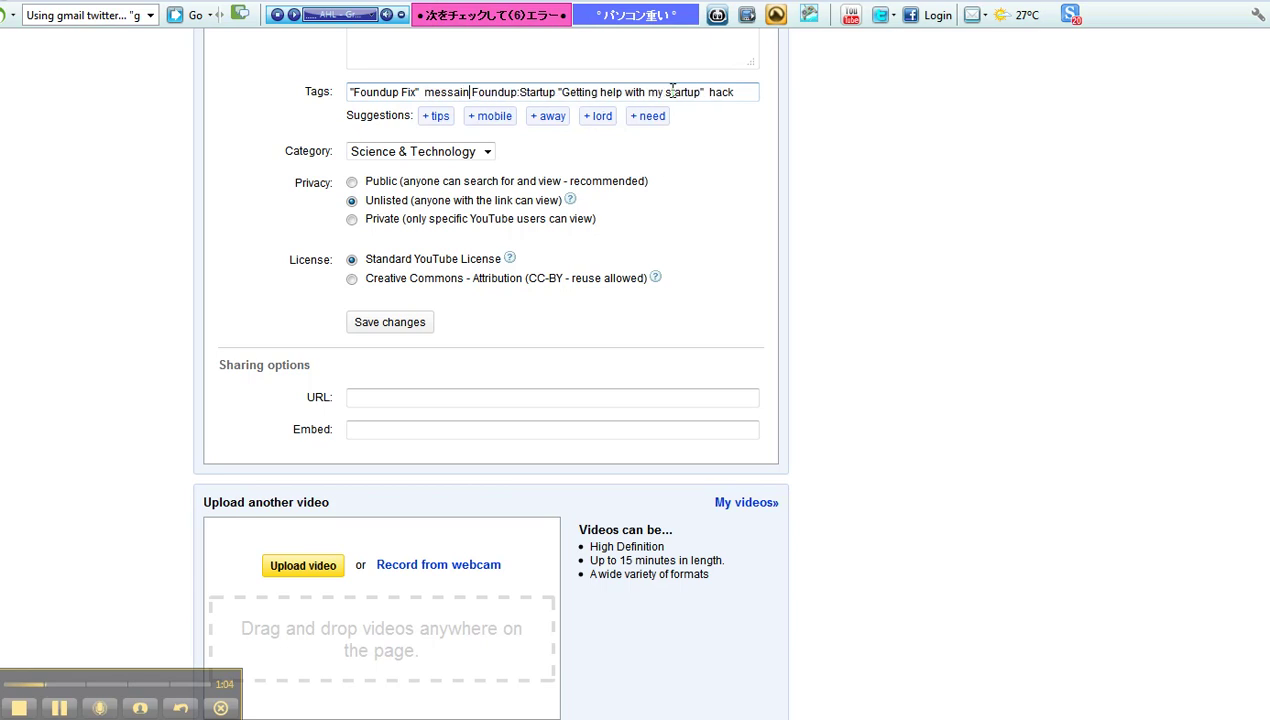
type("g")
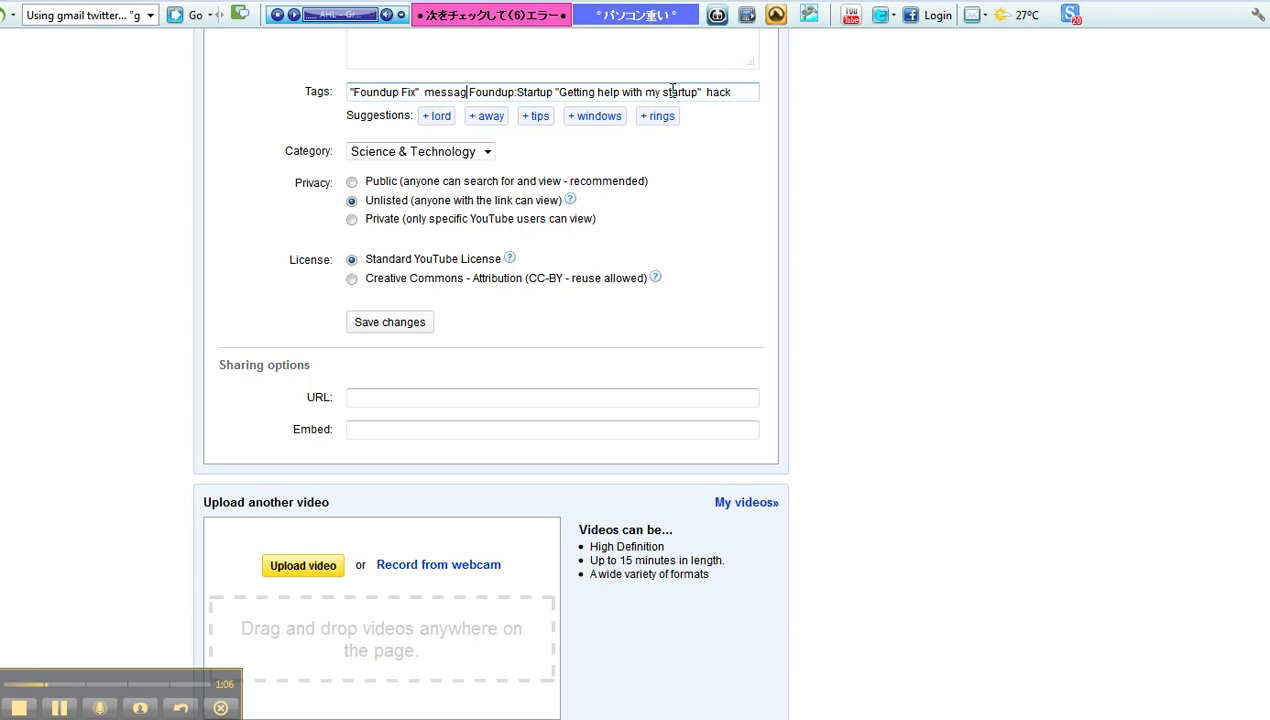
type("e system ")
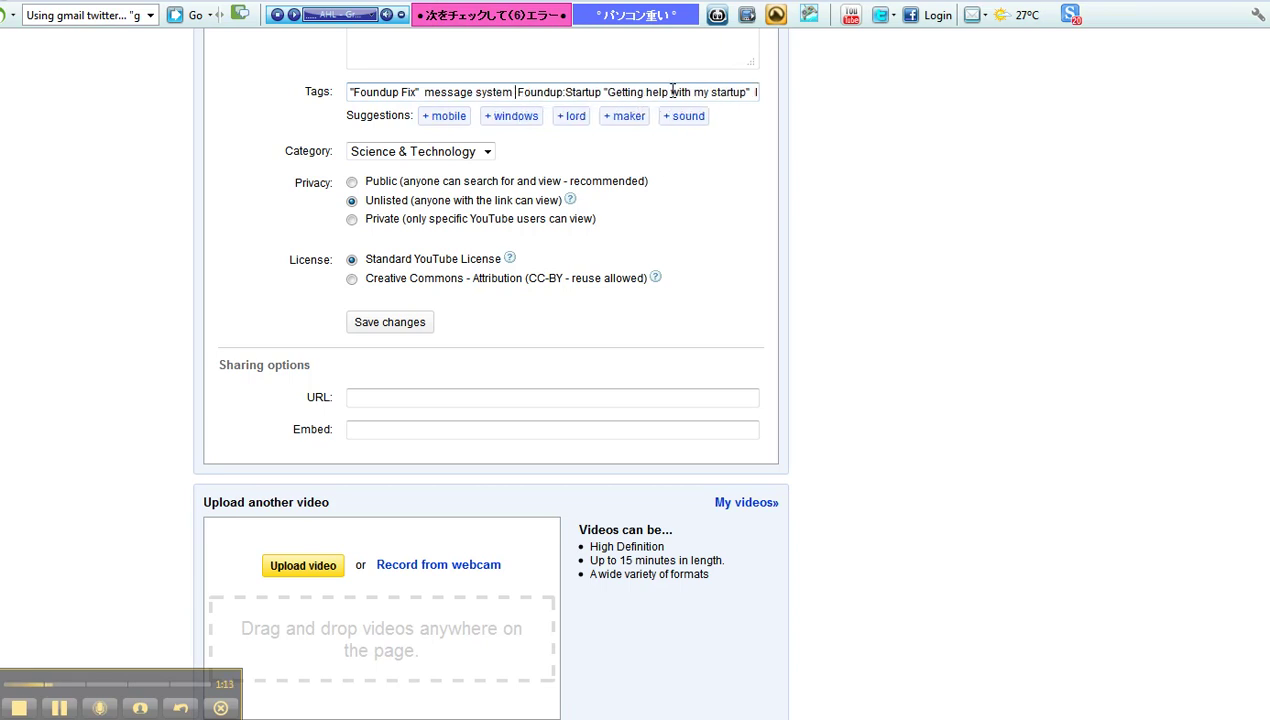
type("Cap")
type("linked")
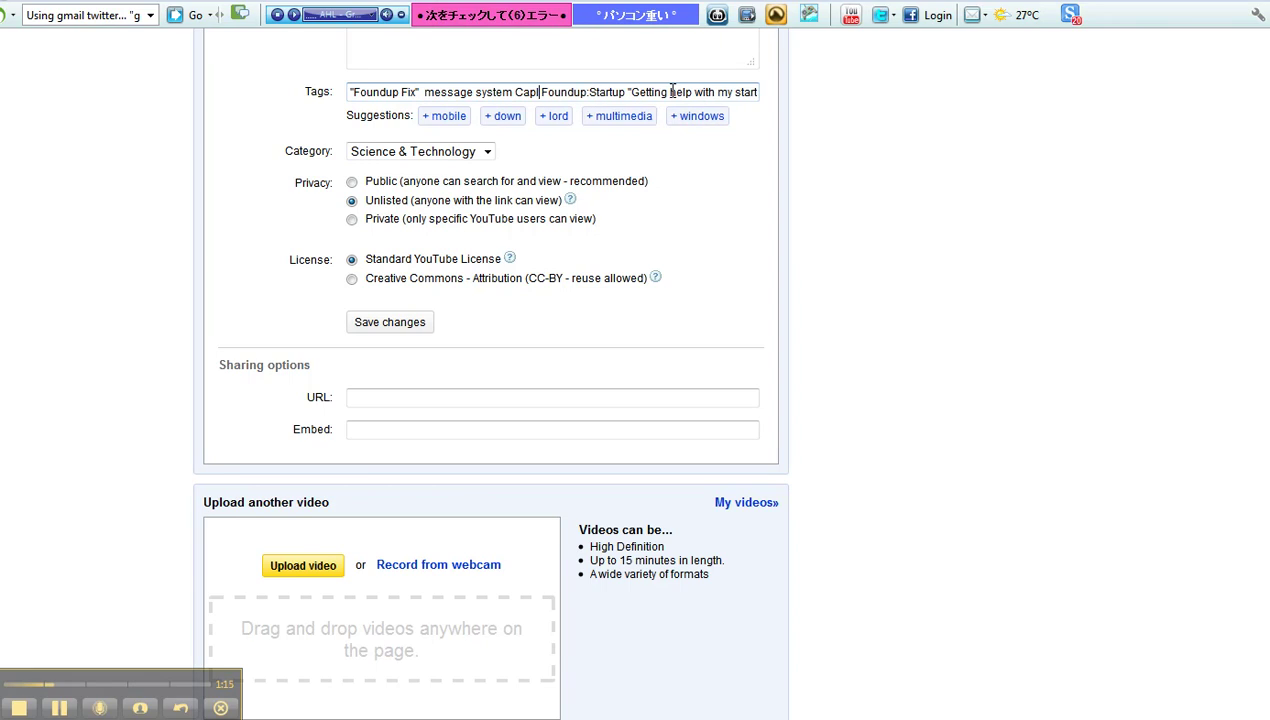
type(" Foun")
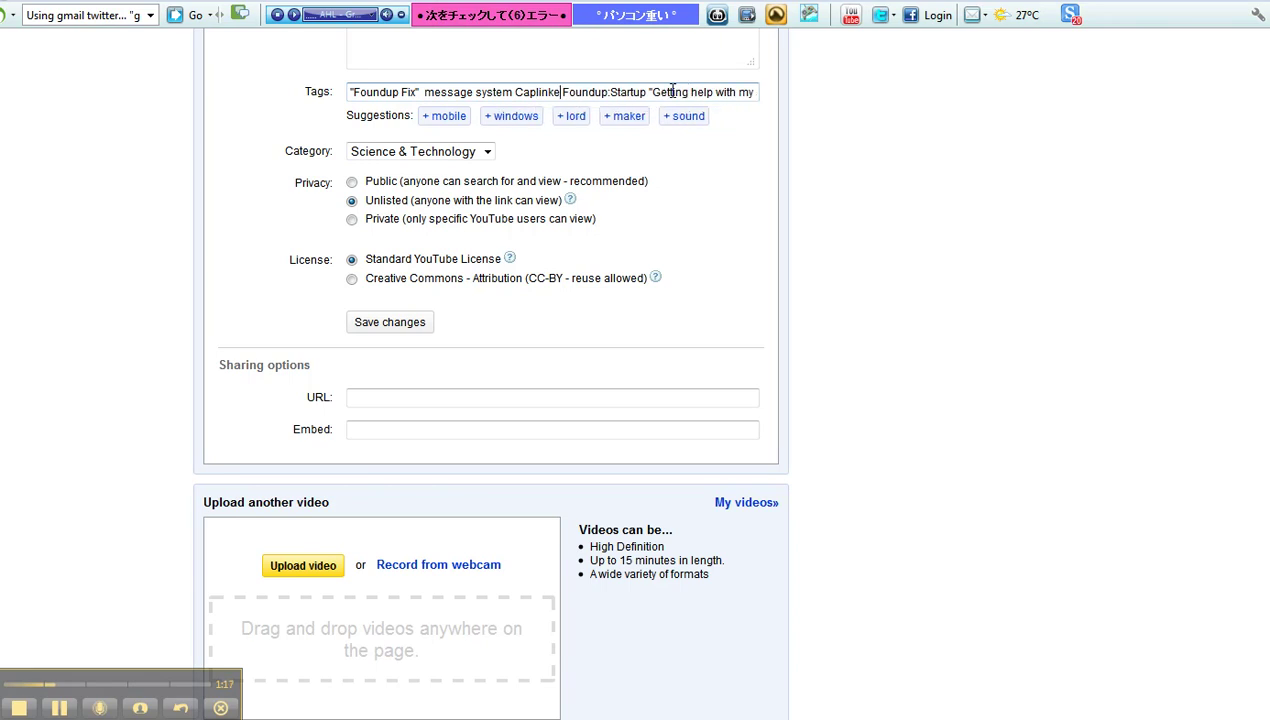
type("d")
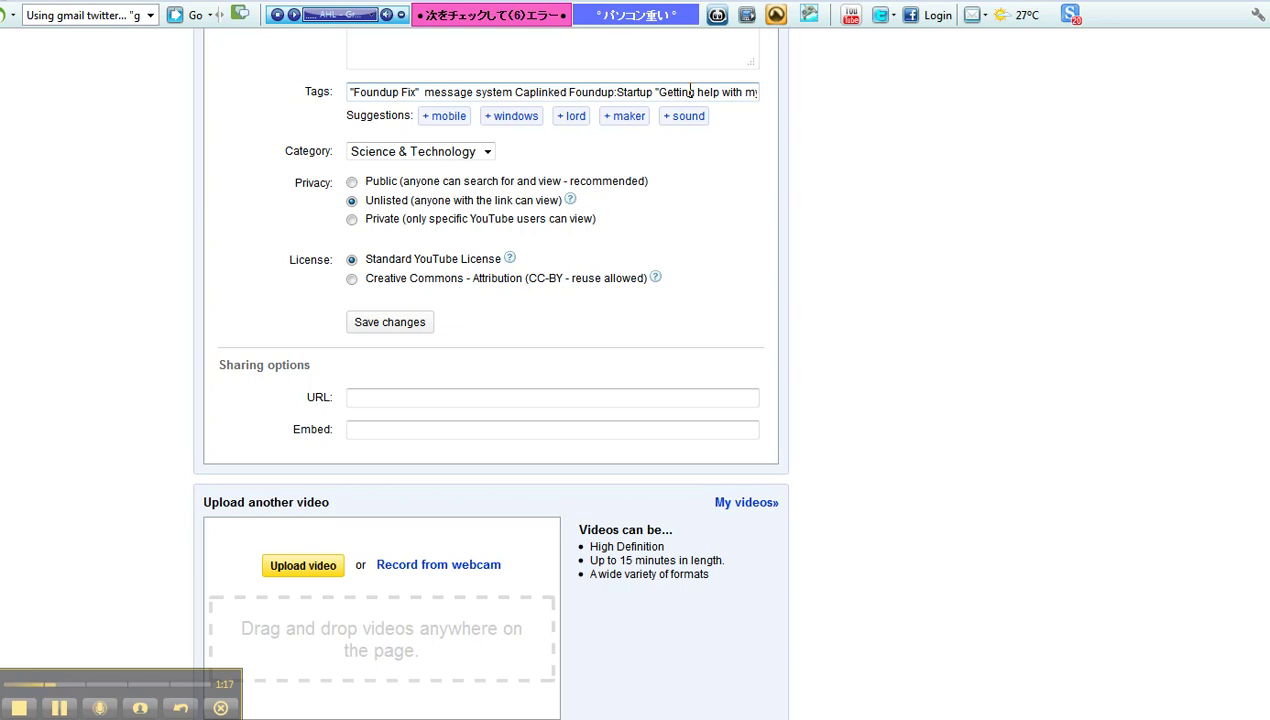
left_click_drag(690, 91, 792, 95)
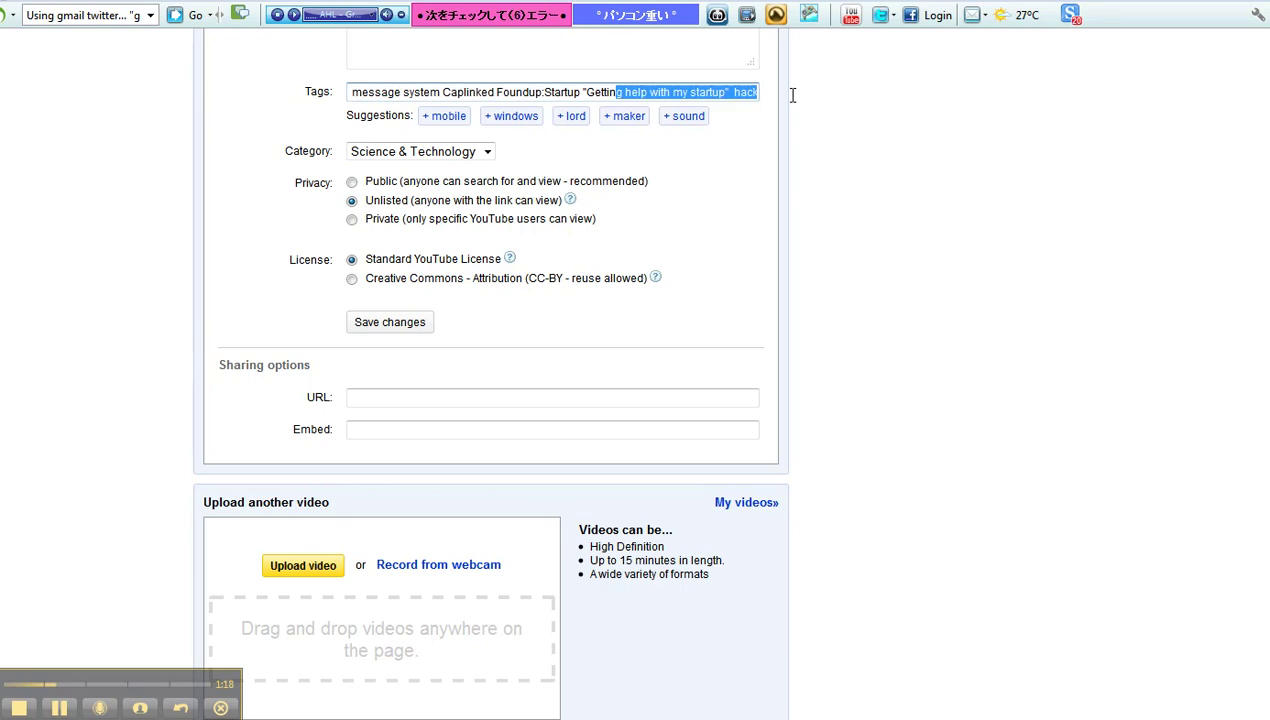
left_click(792, 95)
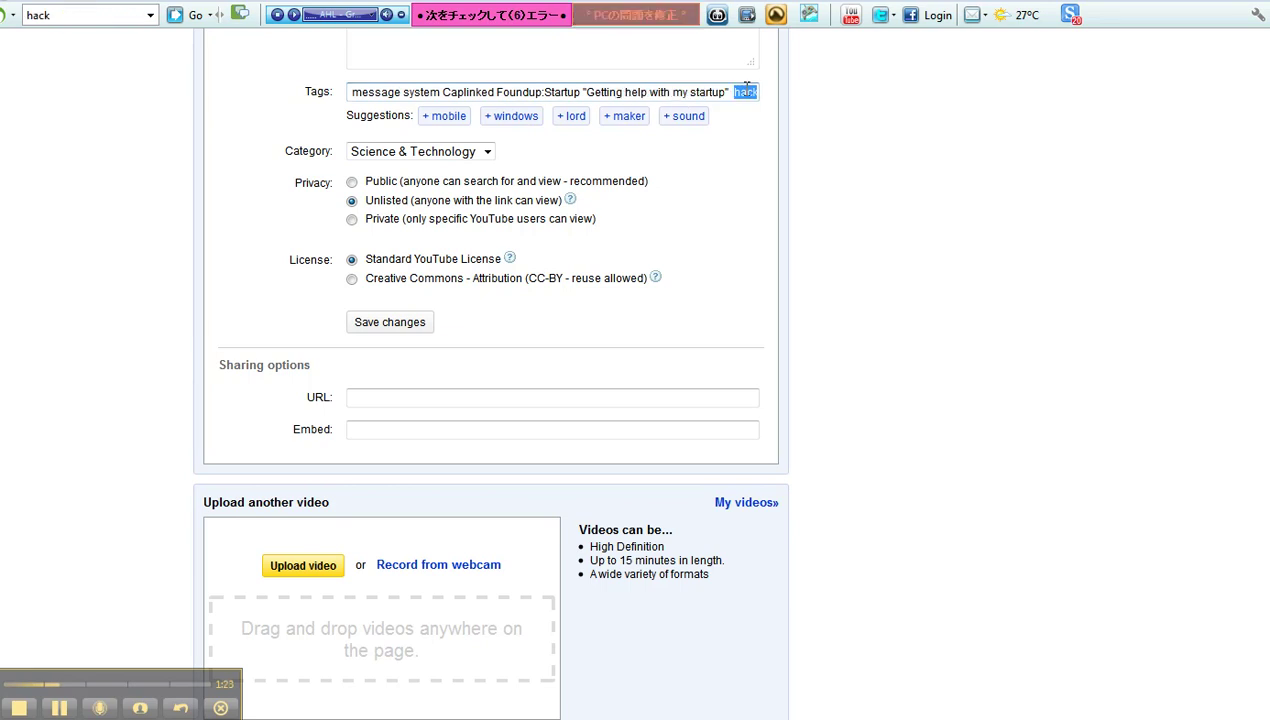
key("Right")
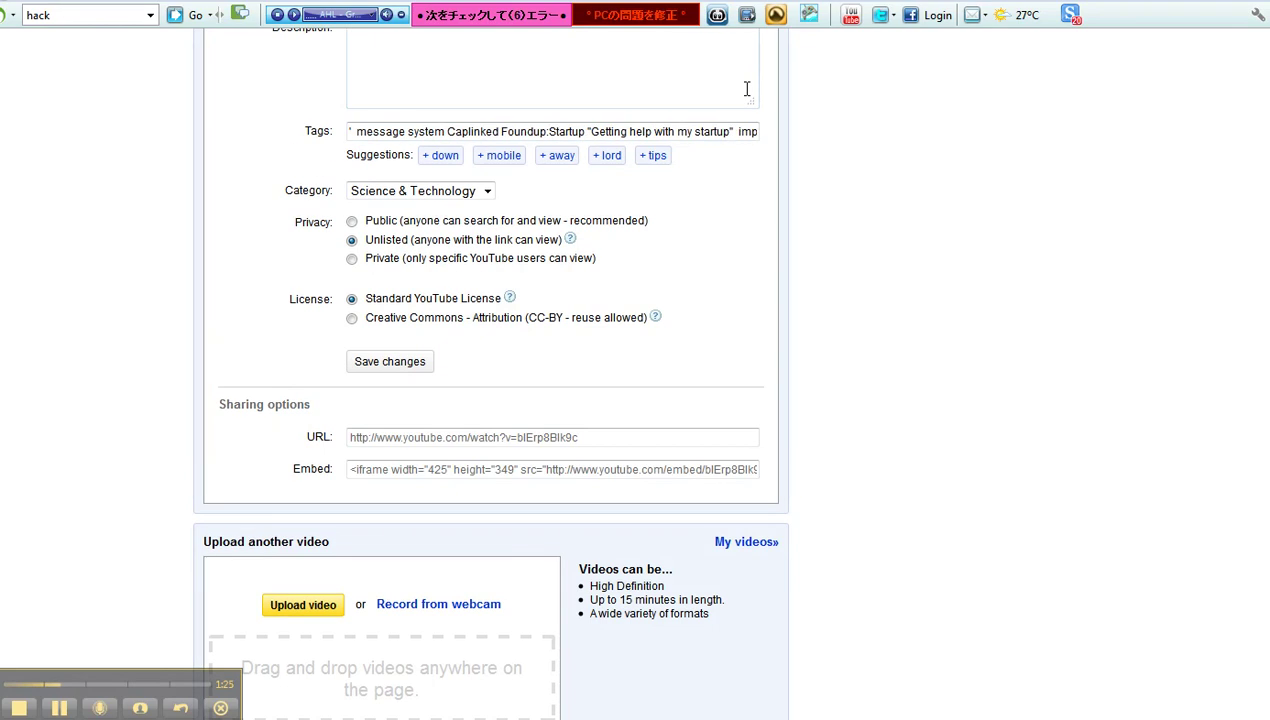
key("Right")
key("Right")
key("Right")
key("Right")
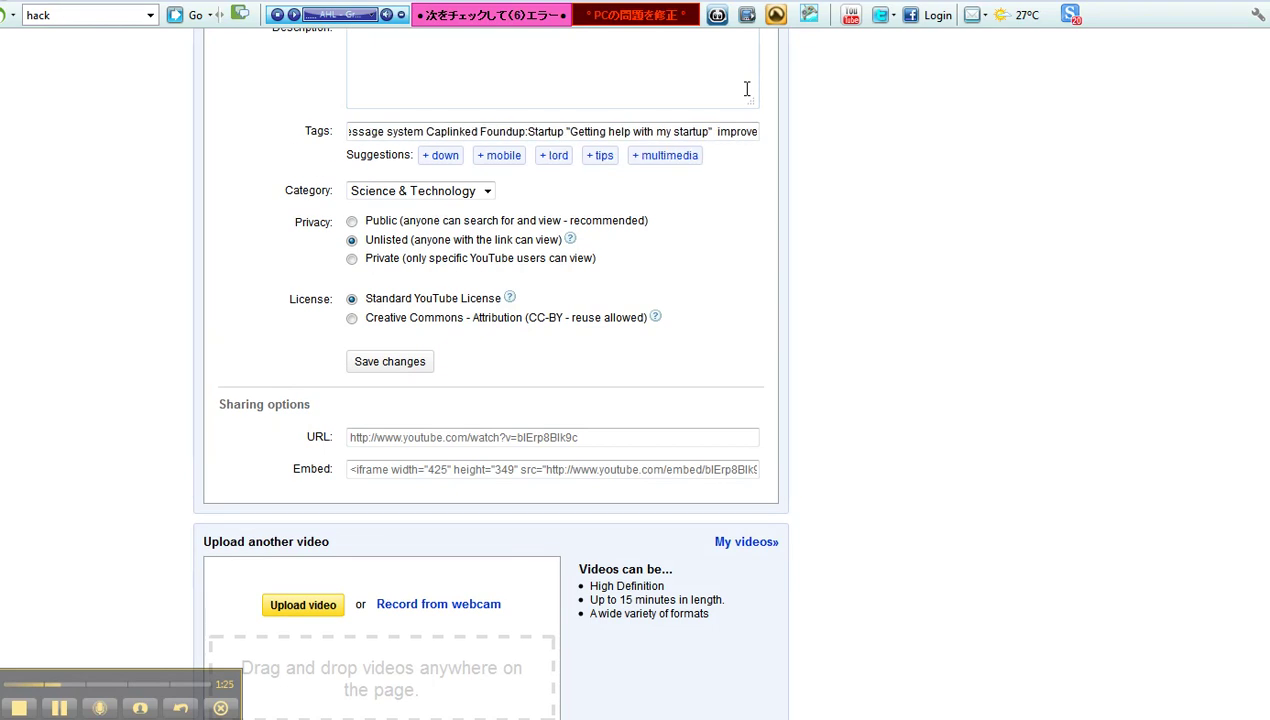
key("Right")
key("Right")
key("Right")
key("Right")
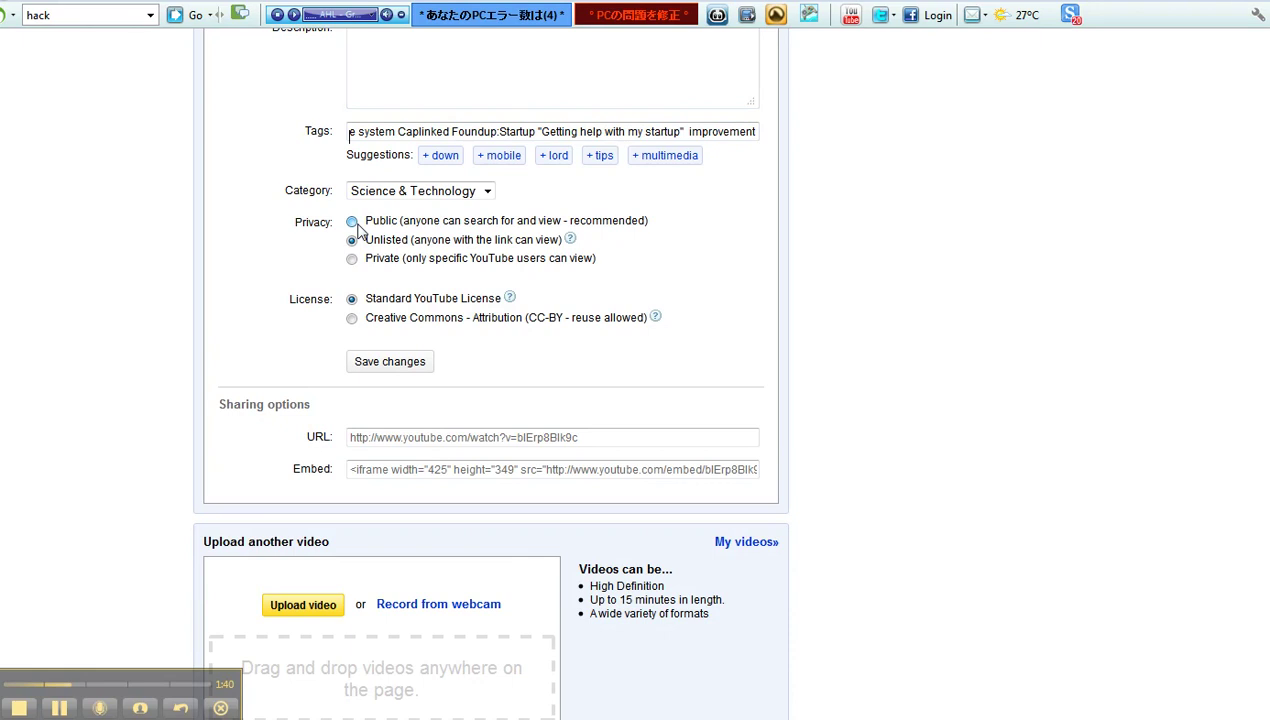
Set the category to Education and the license to Creative Commons – Attribution
left_click(412, 191)
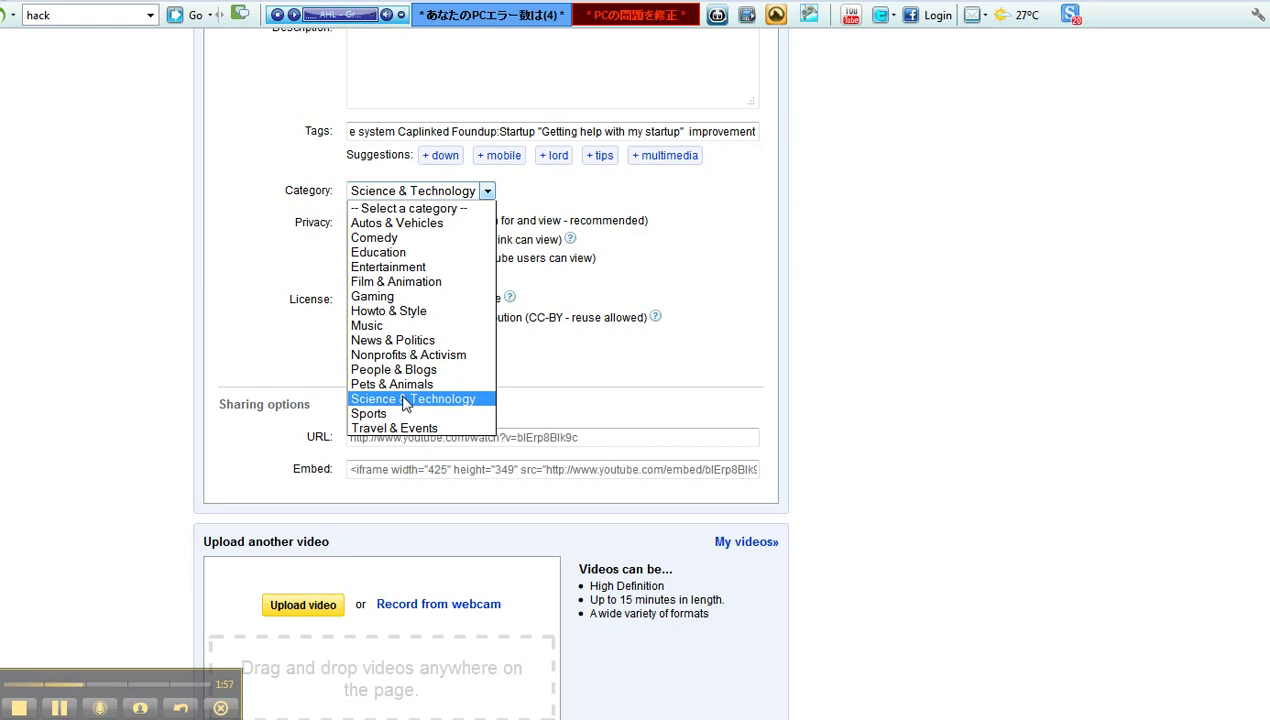
left_click(414, 252)
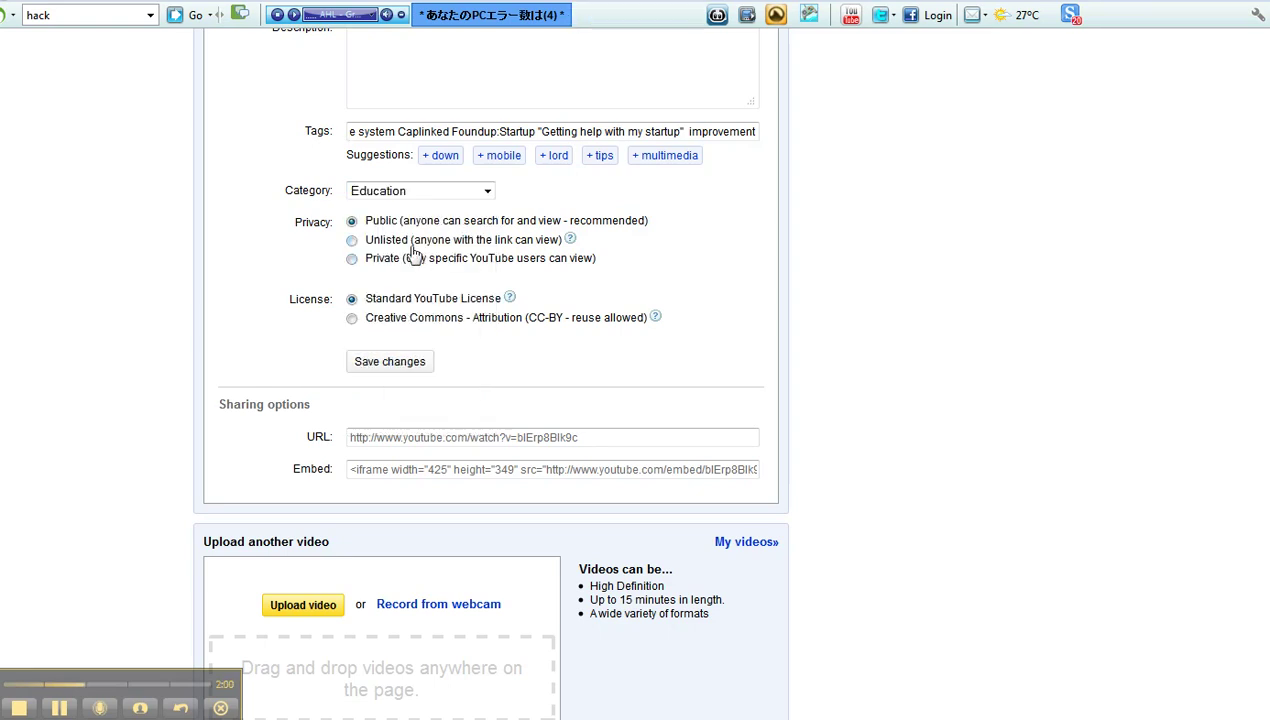
left_click_drag(397, 131, 320, 135)
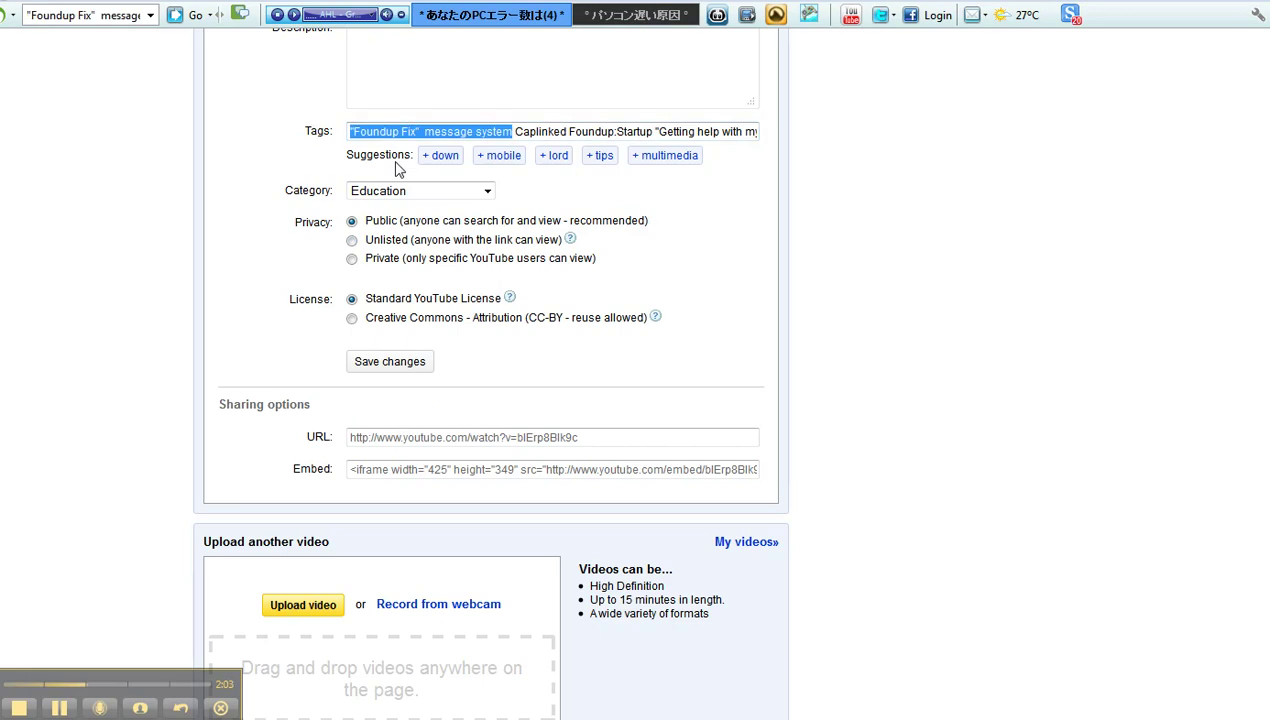
left_click(423, 192)
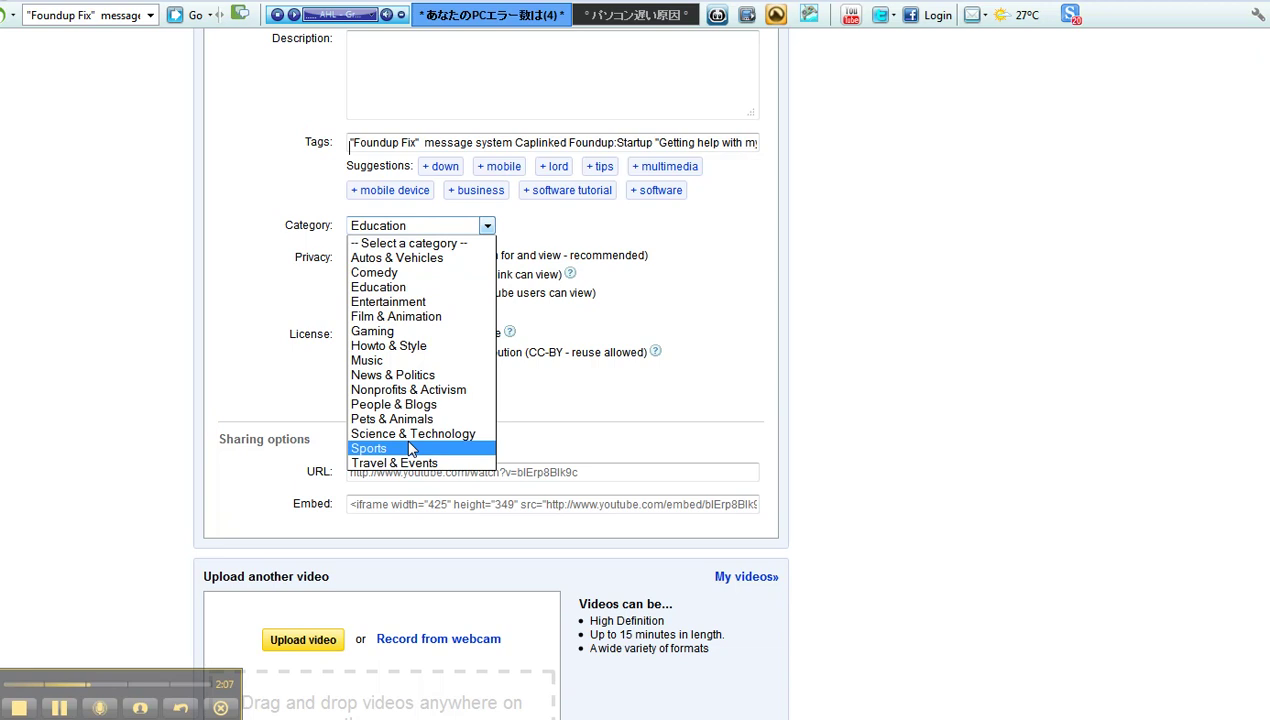
left_click(411, 359)
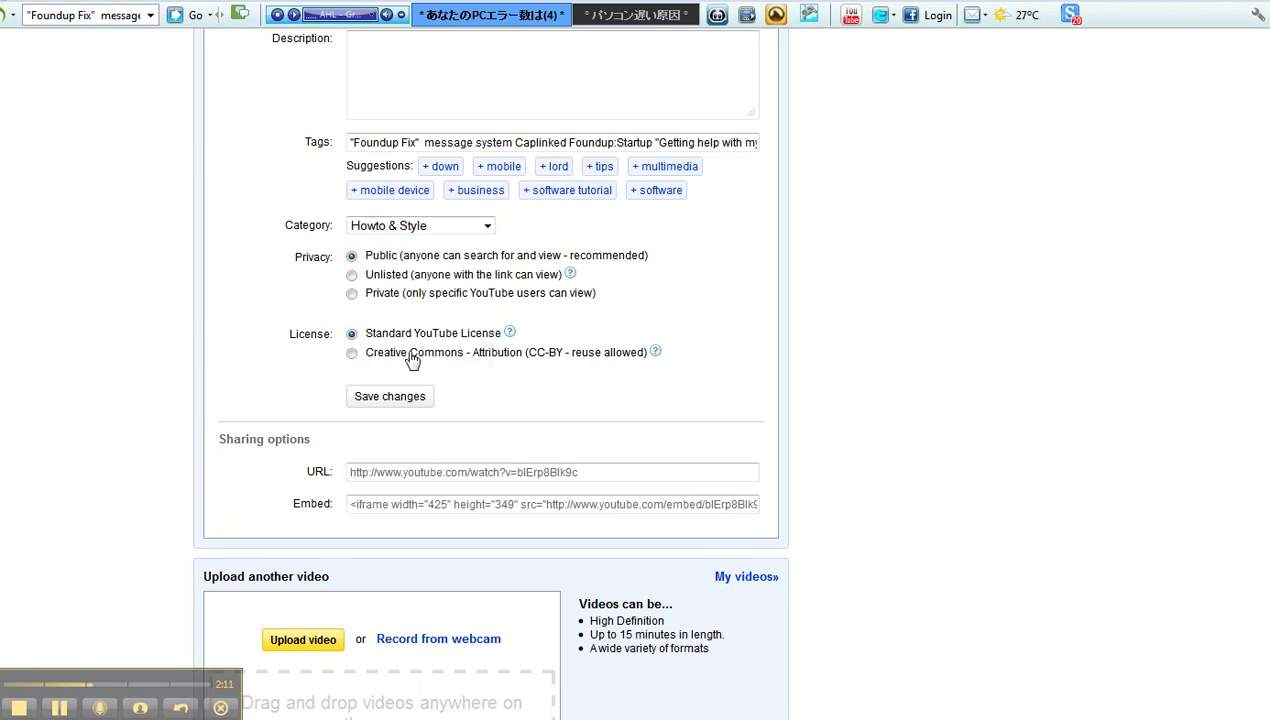
left_click(441, 228)
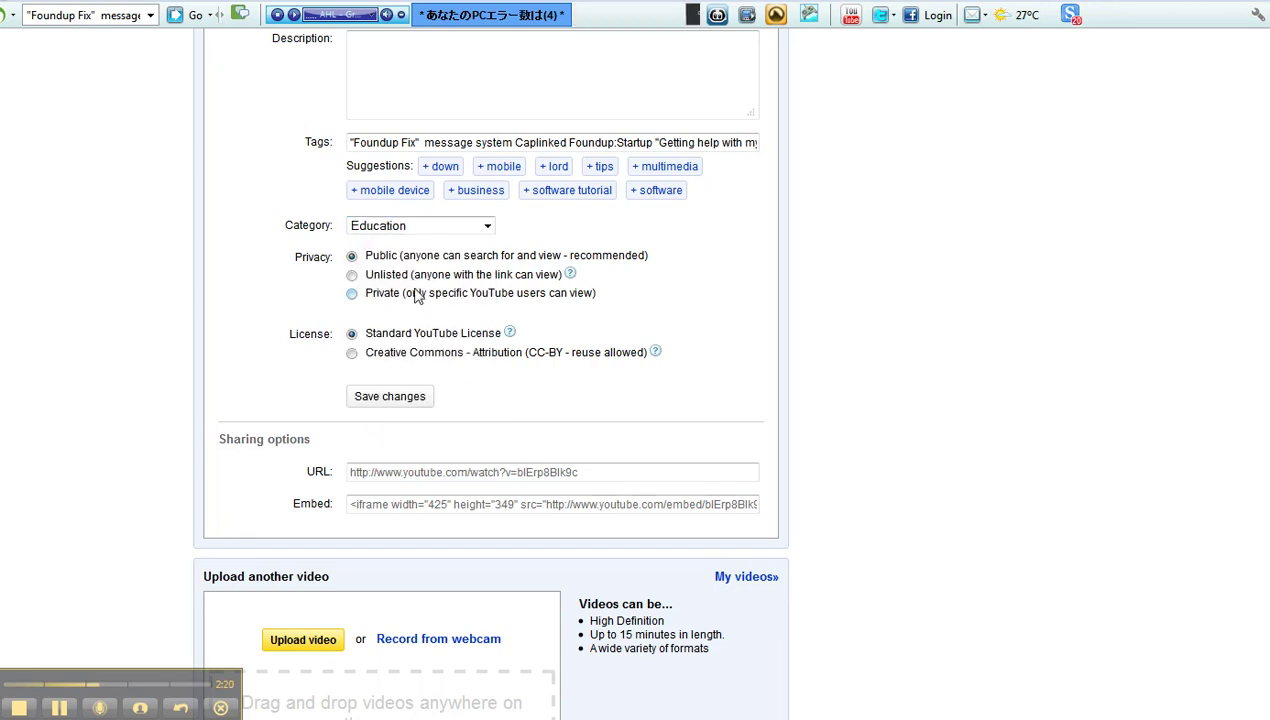
left_click(353, 353)
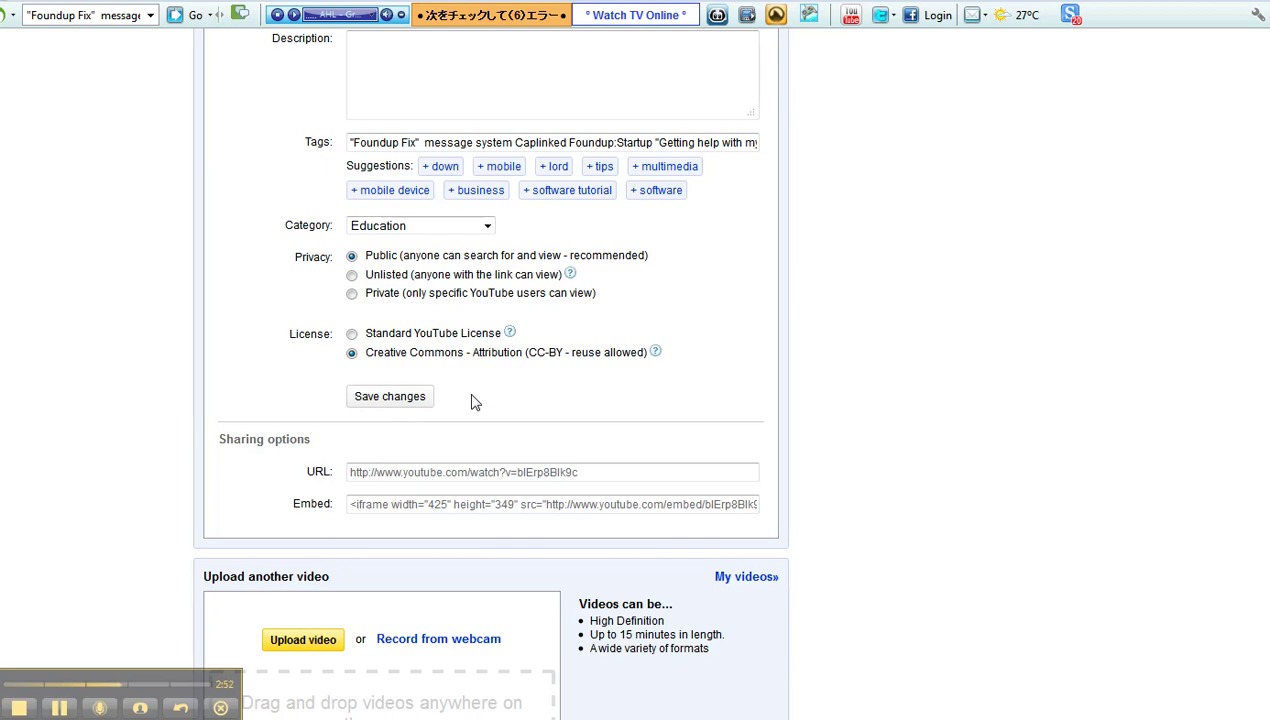
scroll(475, 402, "up", 4)
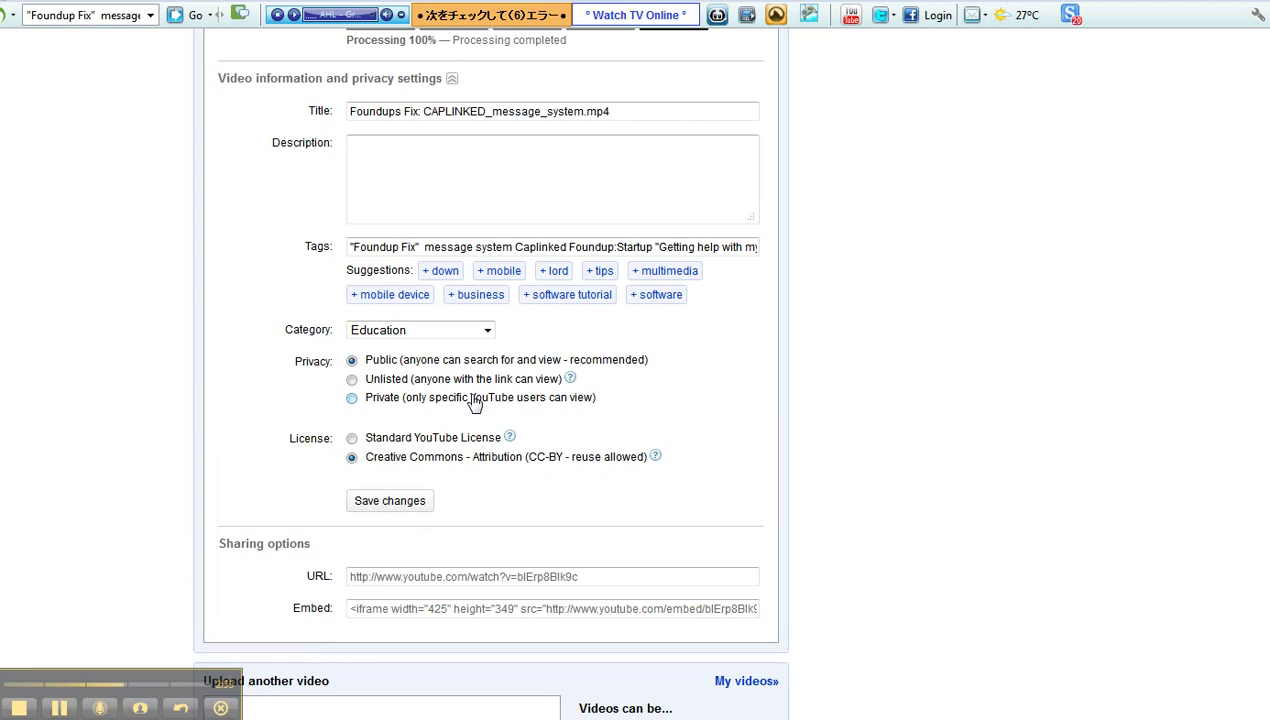
left_click(401, 280)
scroll(414, 302, "up", 8)
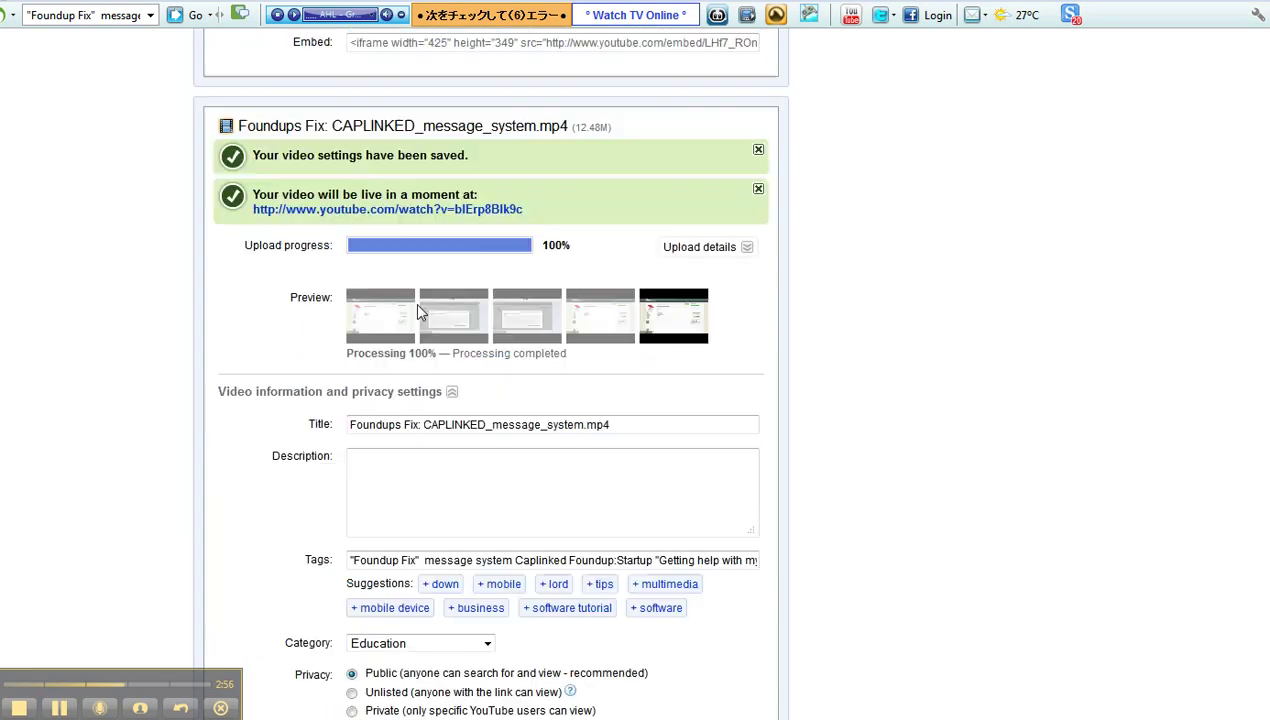
scroll(418, 312, "down", 6)
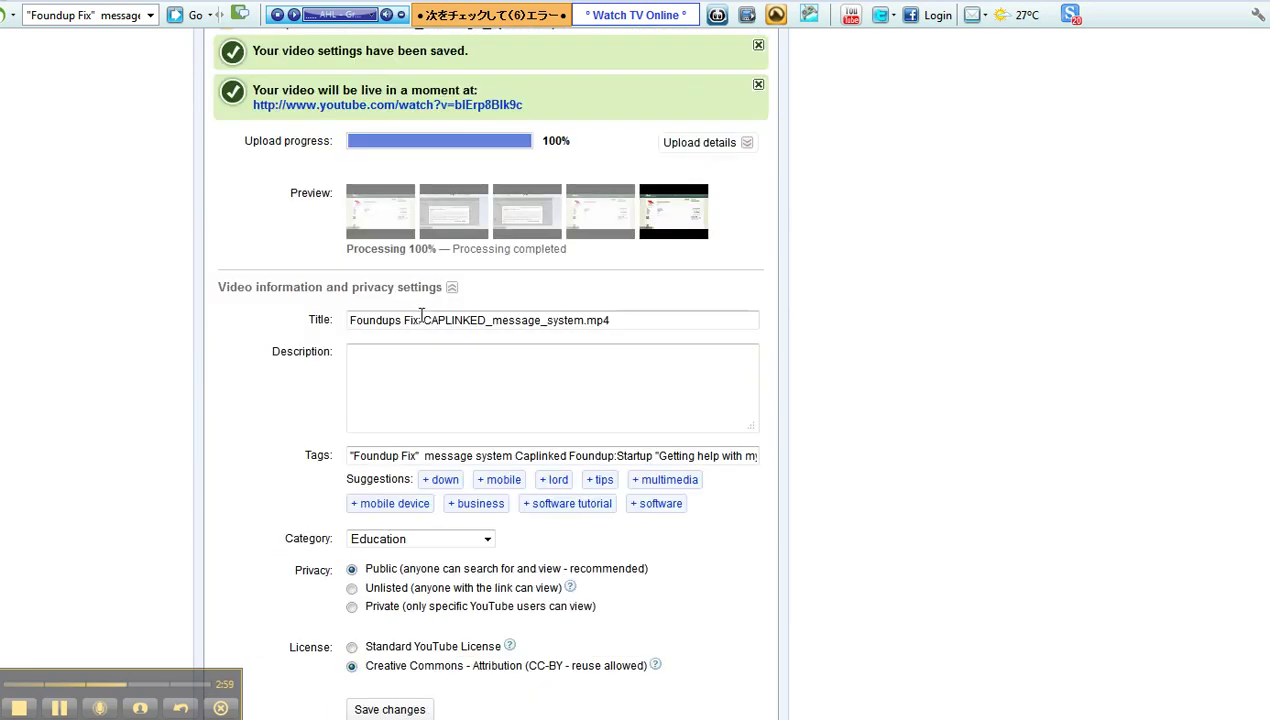
scroll(516, 405, "up", 1)
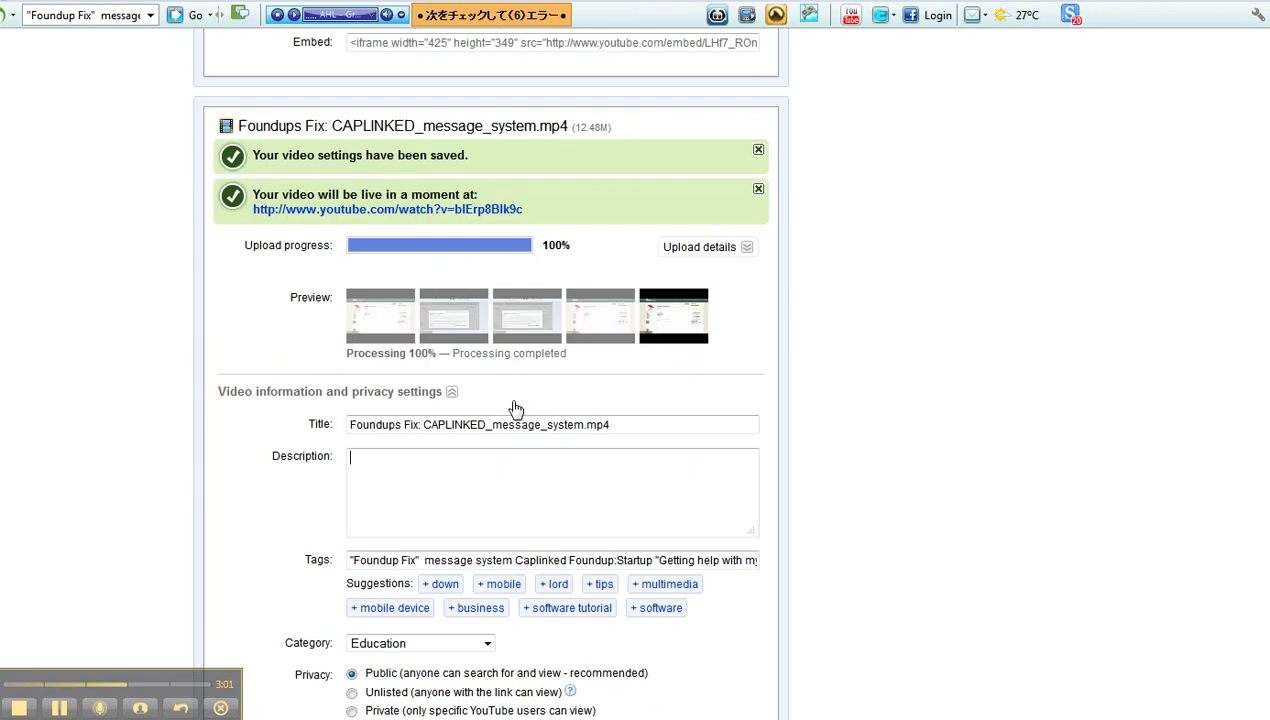
scroll(516, 409, "up", 8)
scroll(516, 409, "down", 8)
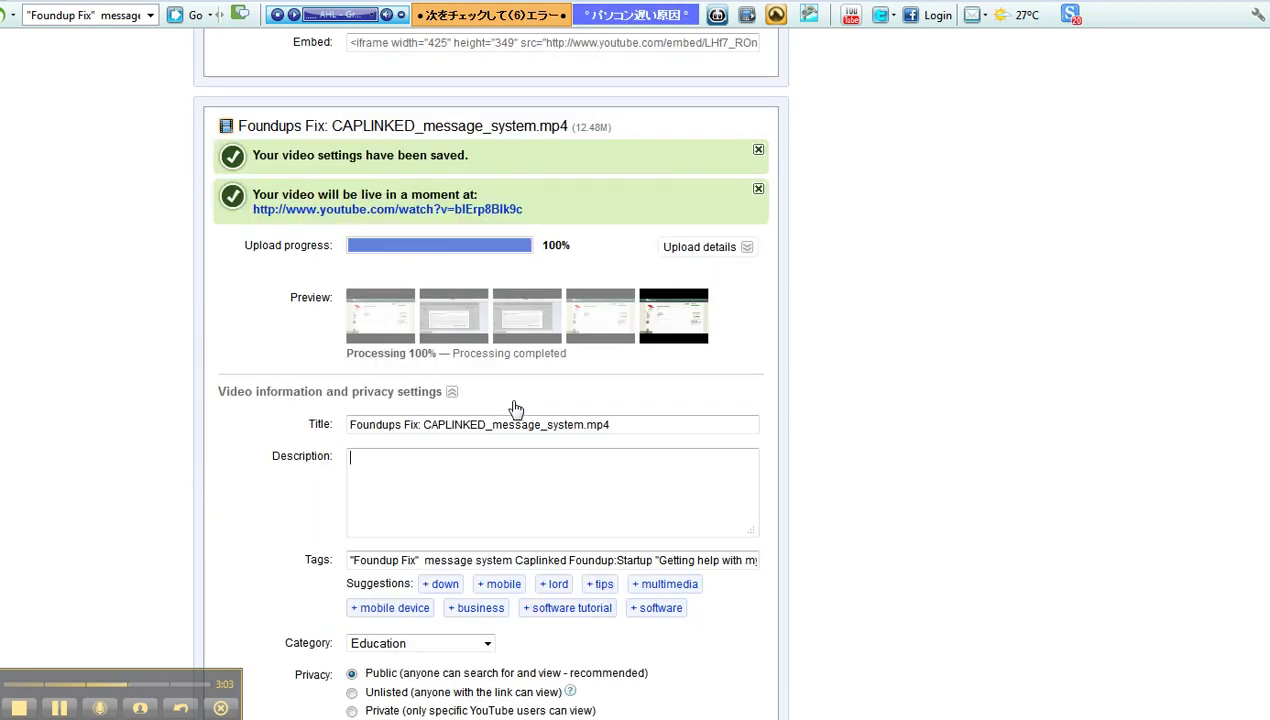
scroll(512, 418, "down", 2)
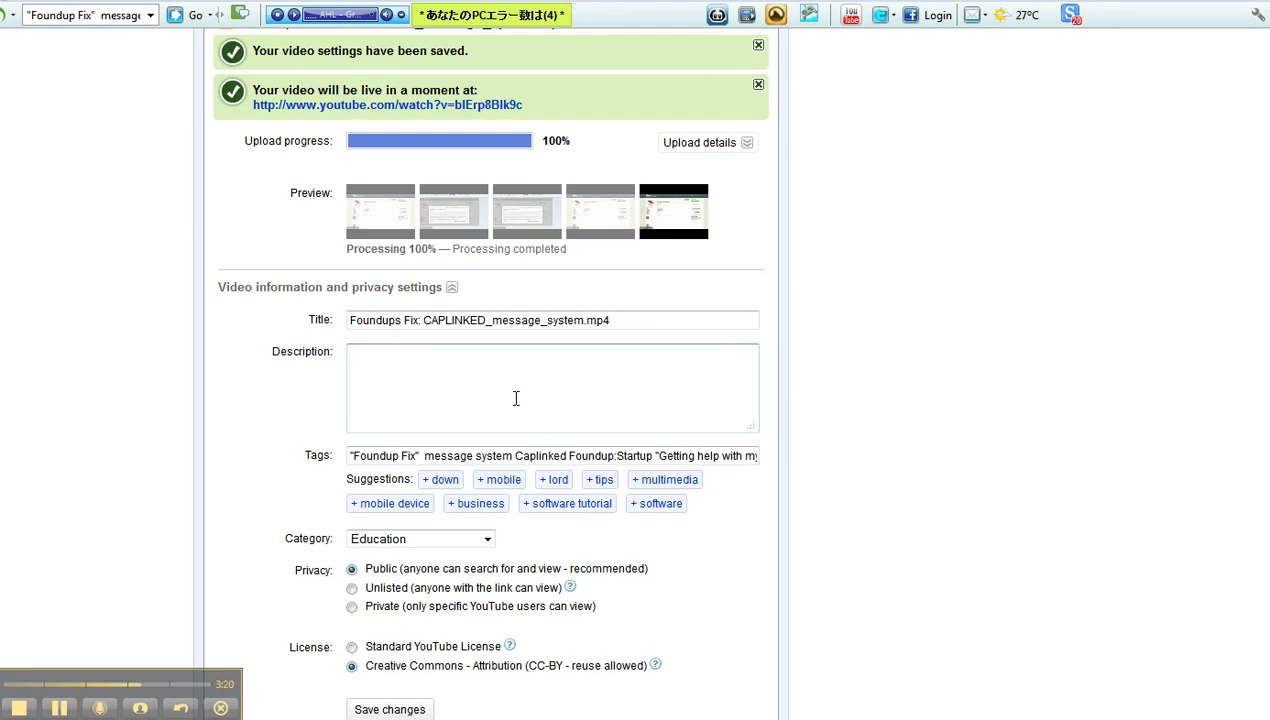
left_click(516, 398)
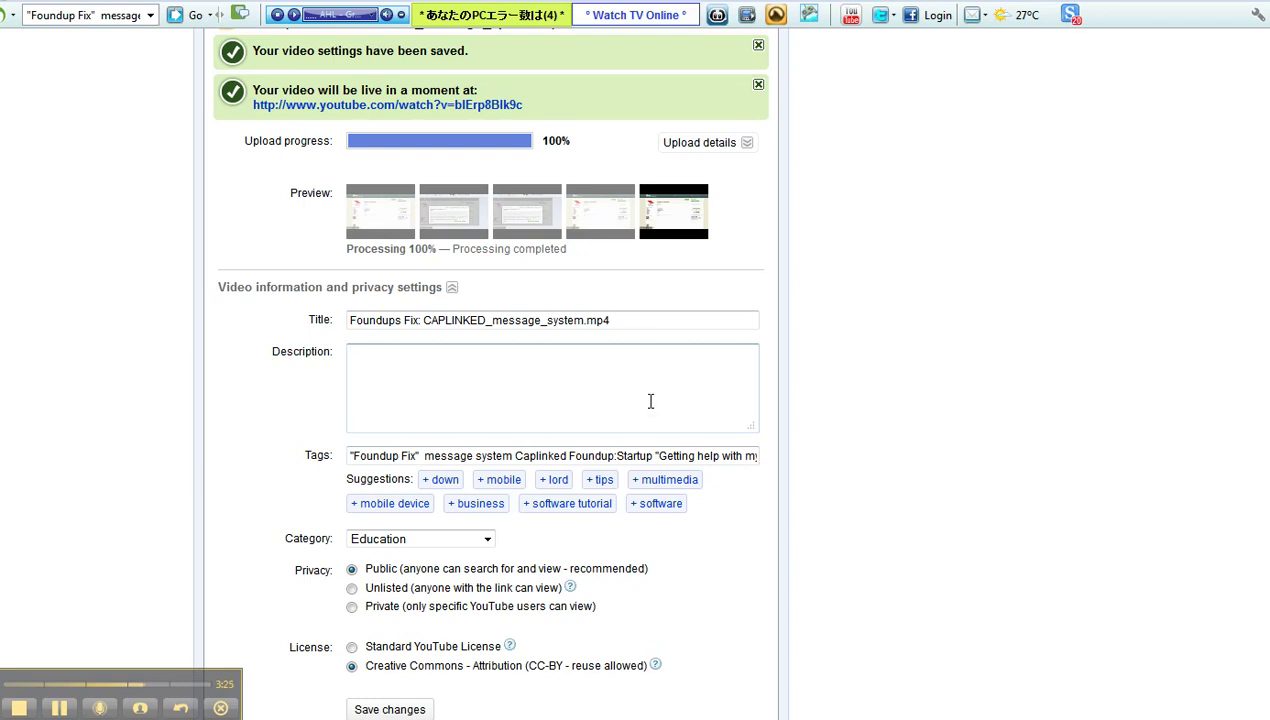
scroll(649, 422, "down", 5)
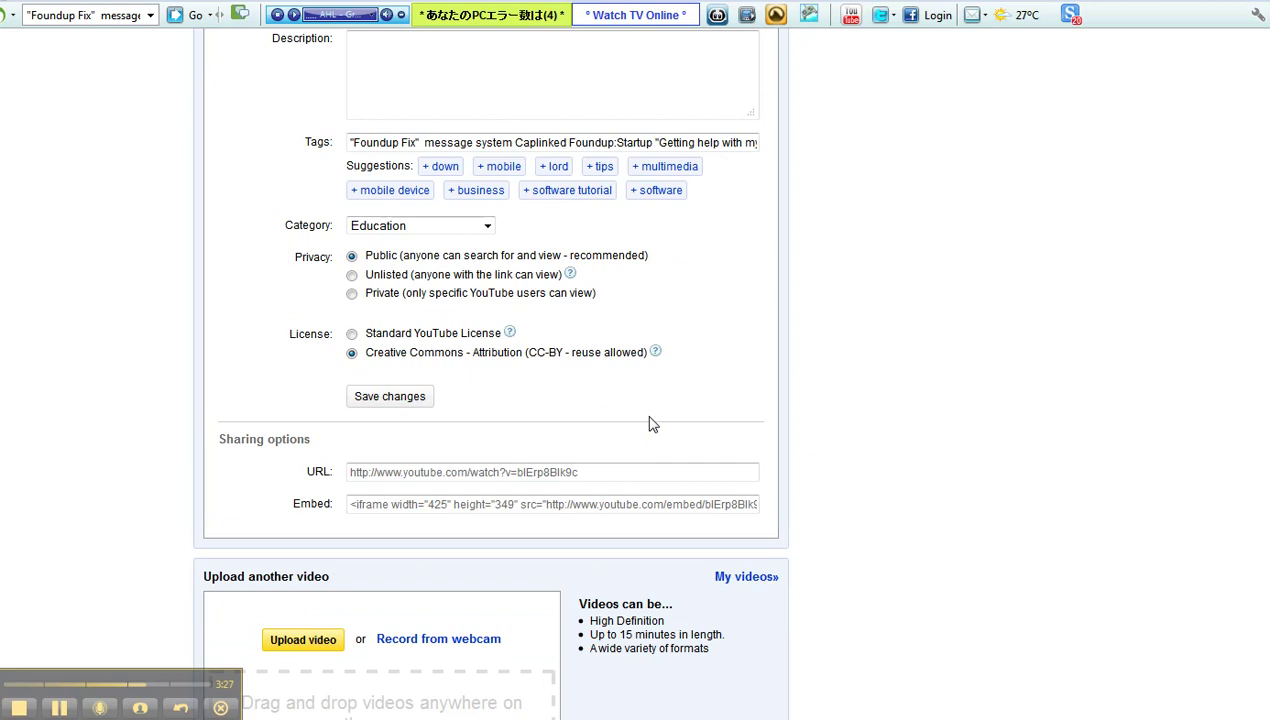
scroll(649, 422, "up", 5)
scroll(651, 418, "down", 1)
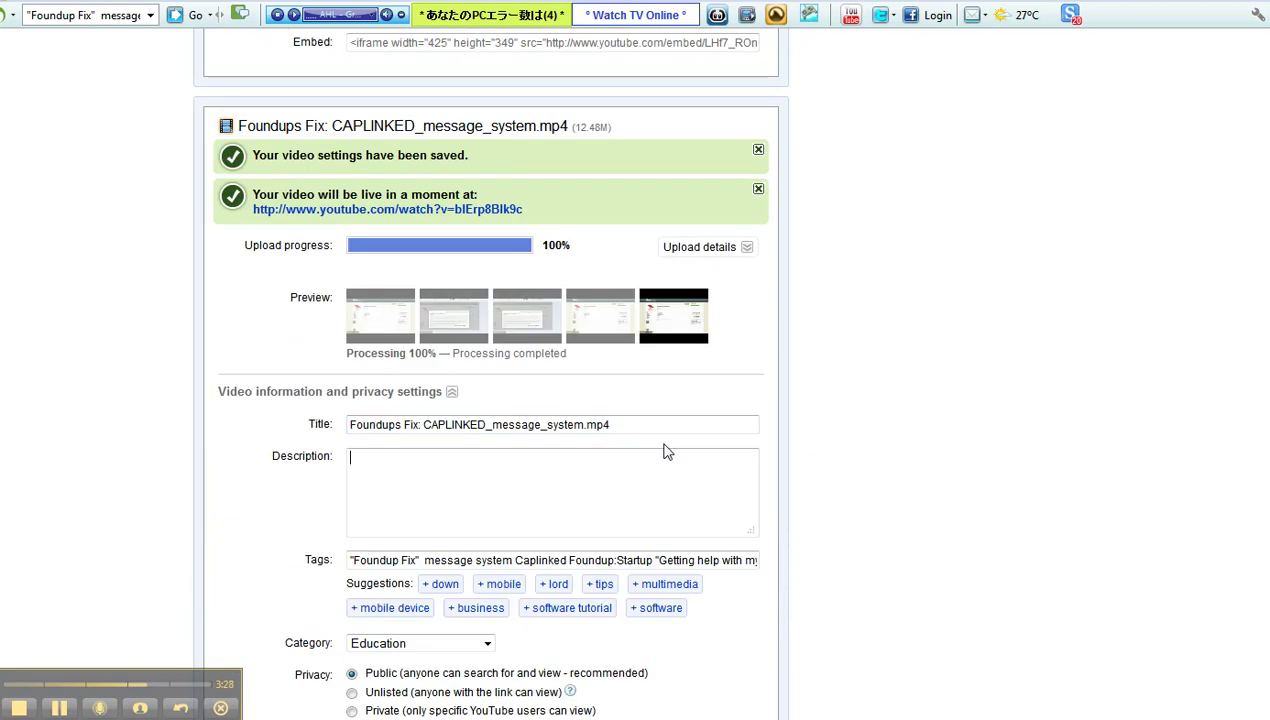
scroll(665, 452, "down", 3)
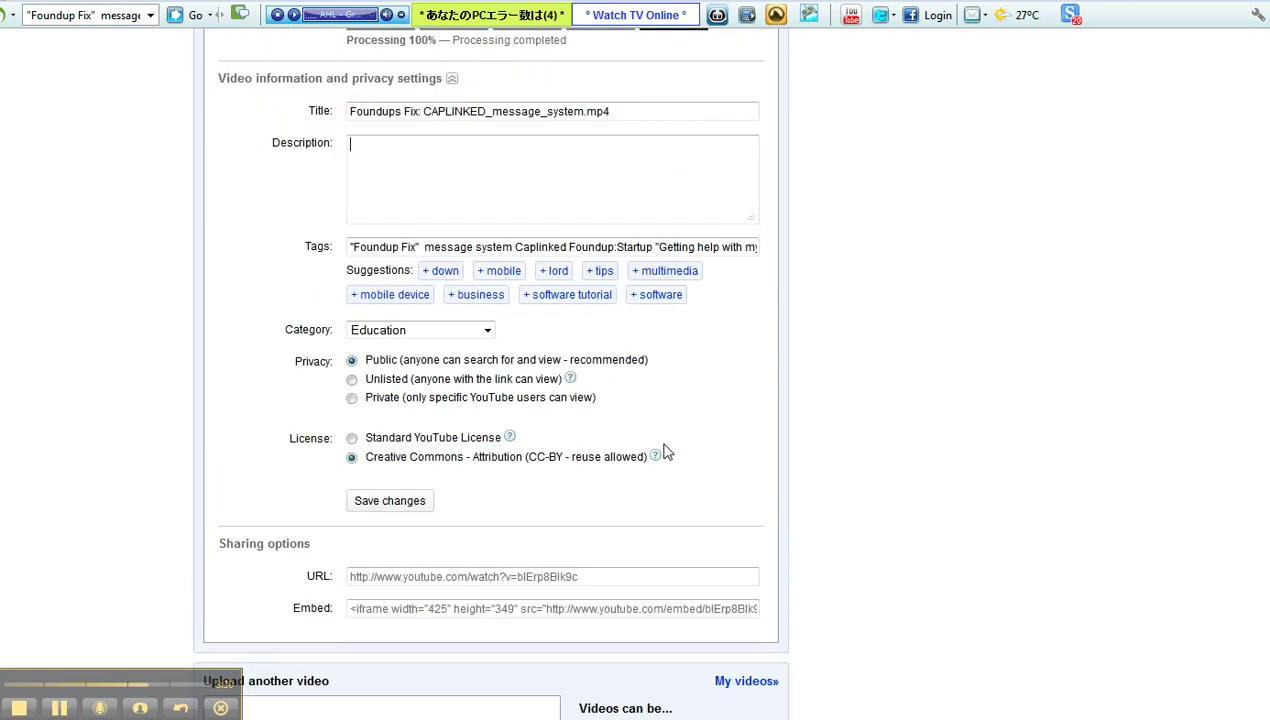
scroll(665, 452, "up", 5)
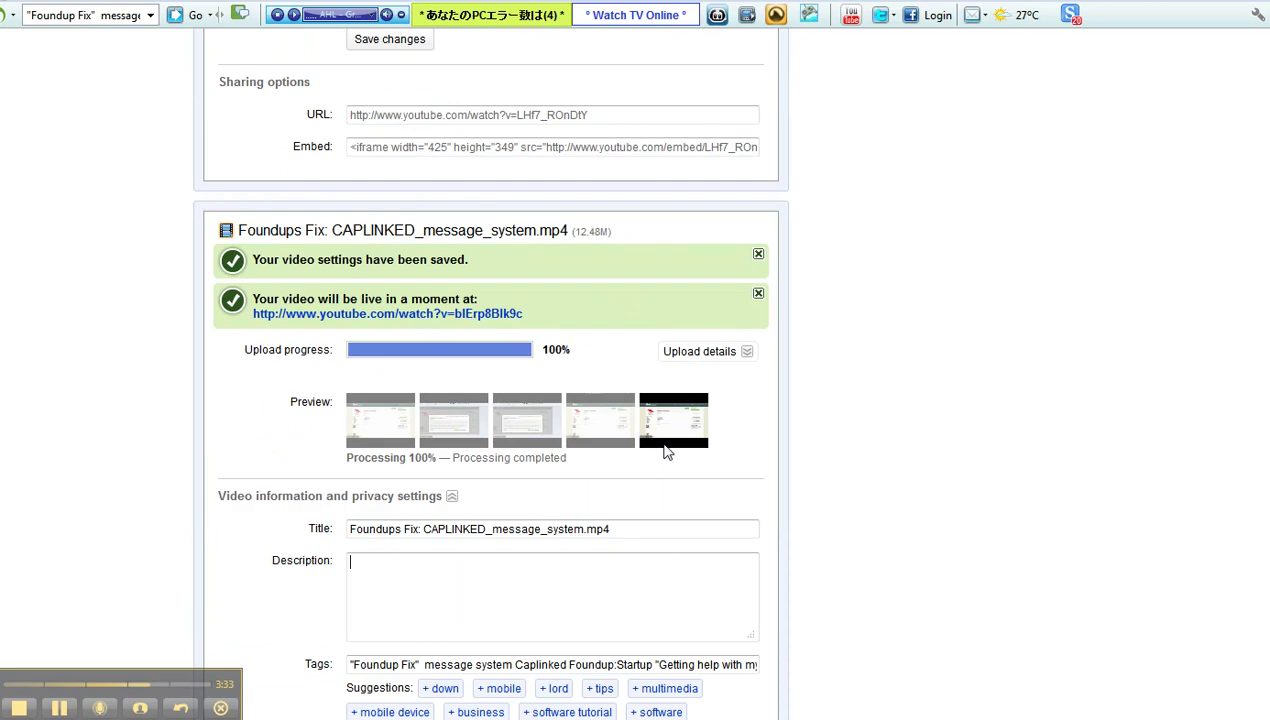
scroll(663, 450, "down", 3)
left_click(416, 366)
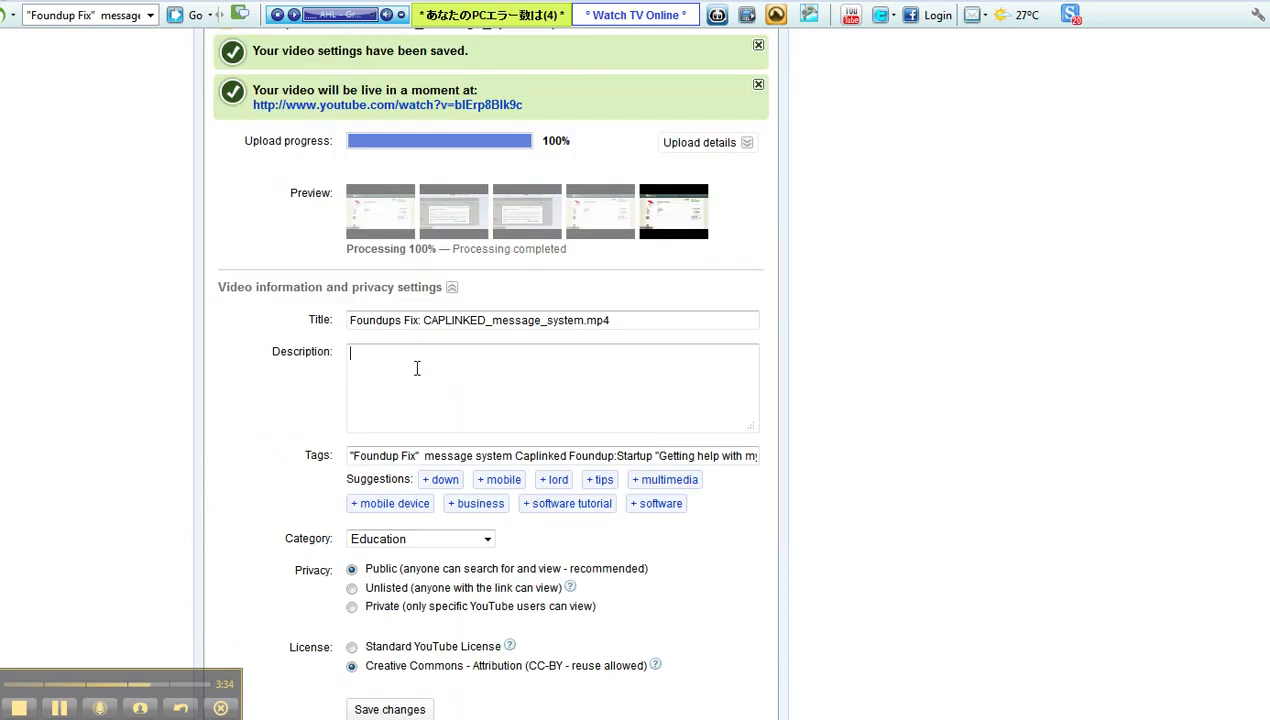
left_click(488, 385)
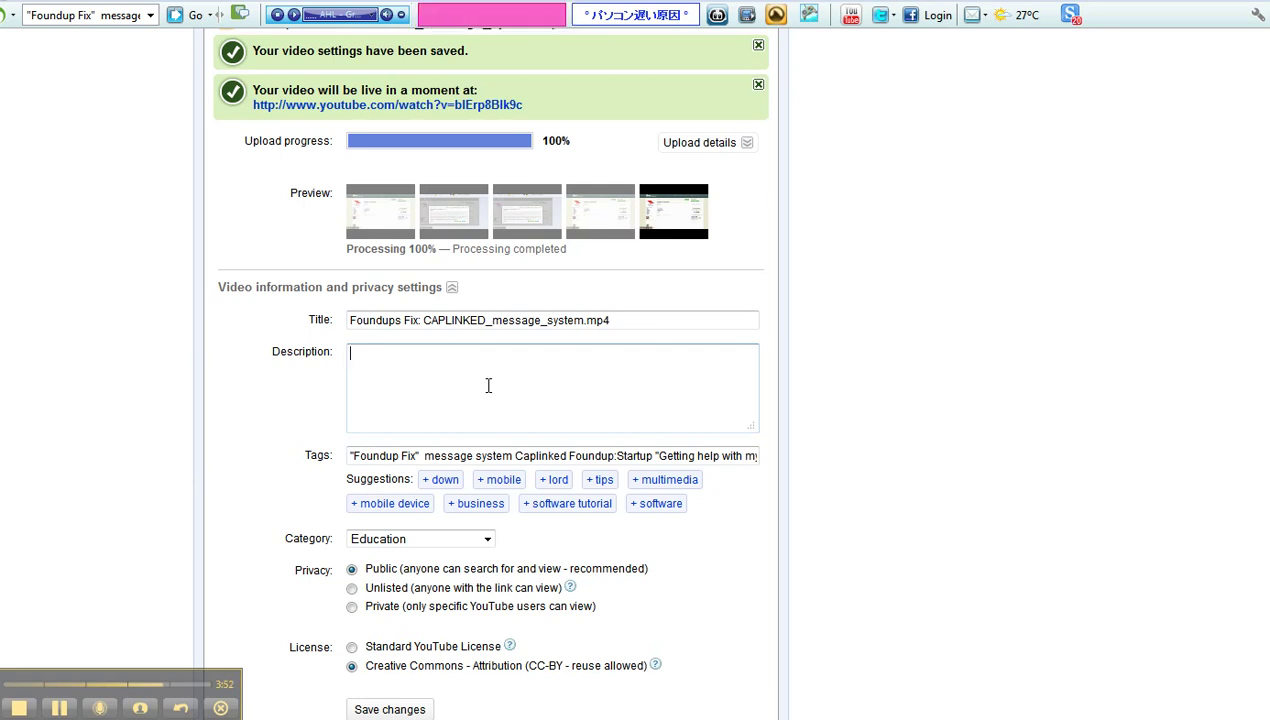